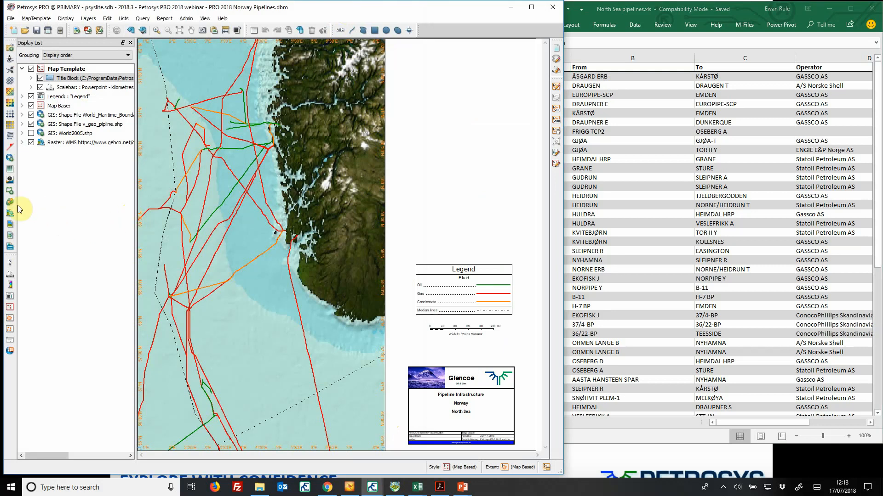
Step: Place the raster image Norway pipelines.png in the Title Bar area from top to bottom and inspect it up close
{"action": "left_click", "coordinate": [10, 224]}
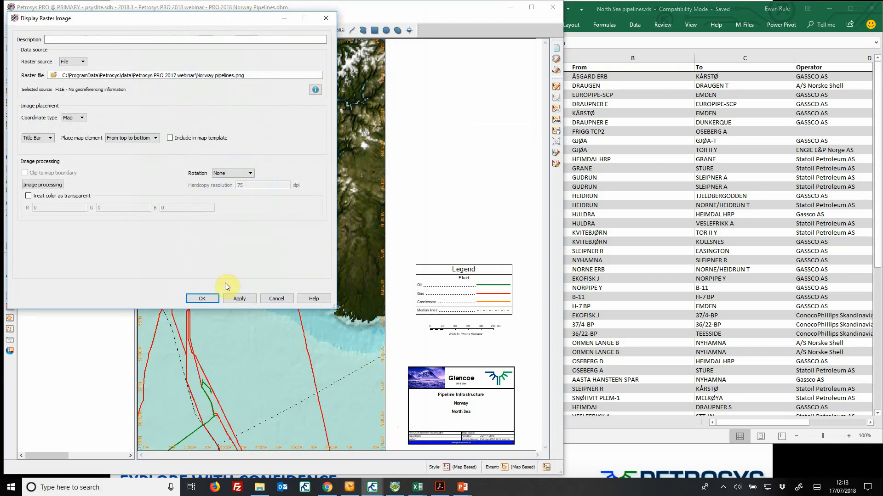
{"action": "left_click", "coordinate": [206, 299]}
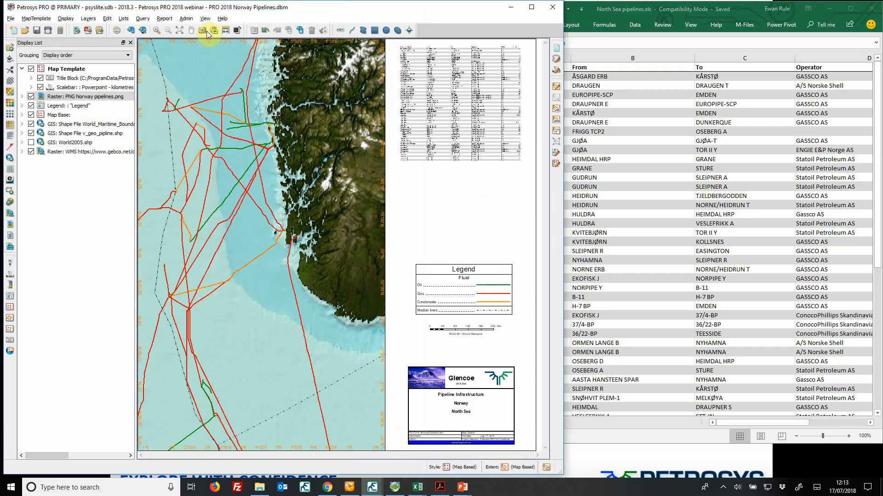
{"action": "left_click", "coordinate": [156, 30]}
{"action": "left_click_drag", "start_coordinate": [396, 108], "coordinate": [488, 184]}
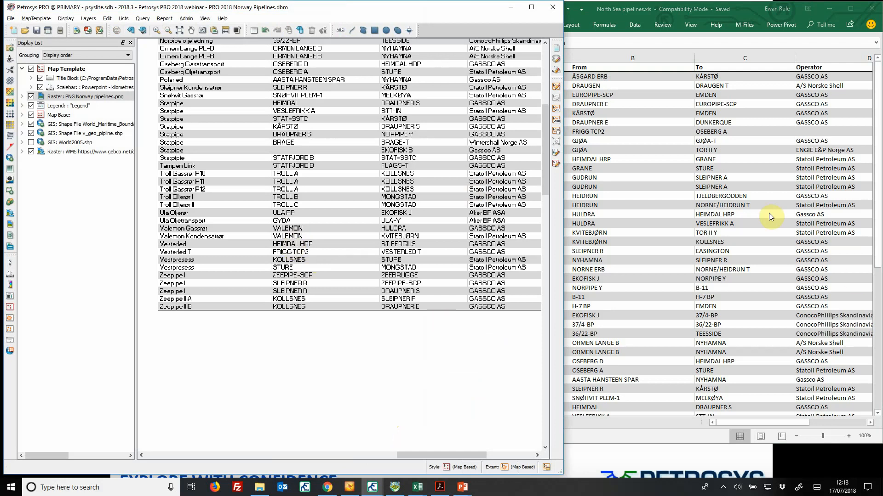
Step: Remove the Norway pipelines.png raster from the map and return to the full map extent
{"action": "right_click", "coordinate": [106, 97]}
{"action": "left_click", "coordinate": [138, 148]}
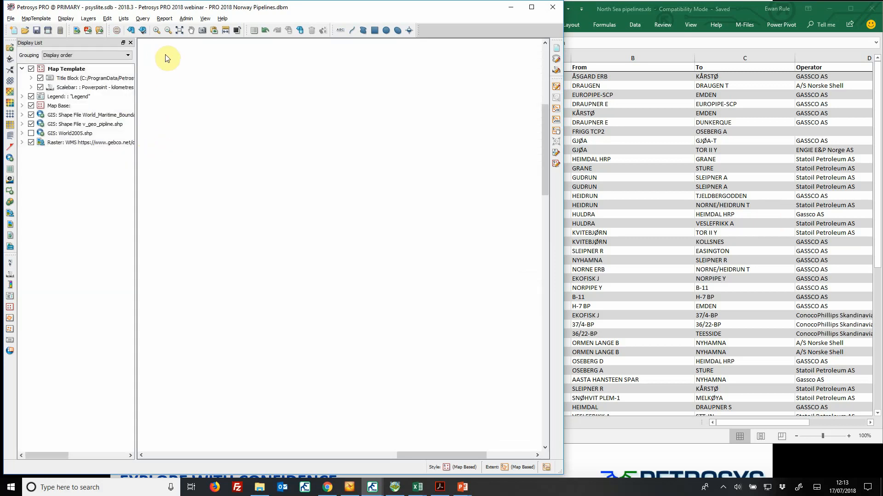
{"action": "left_click", "coordinate": [146, 30]}
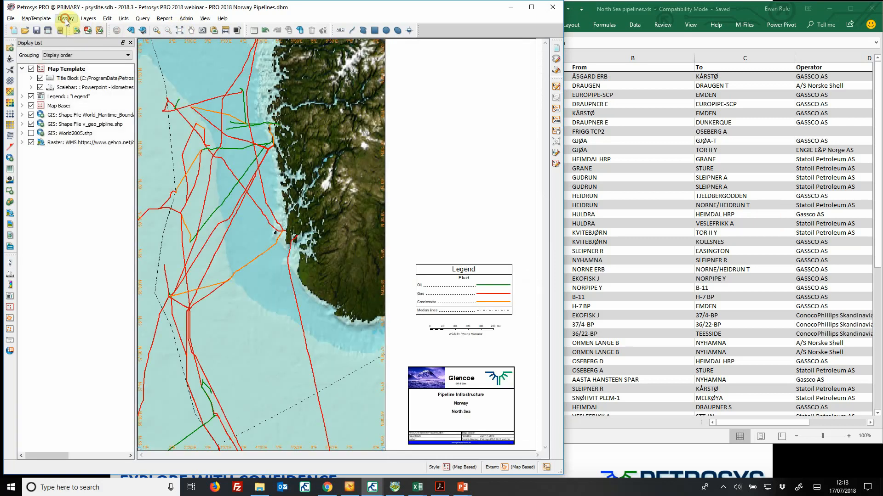
Step: Display Sheet 1 of North Sea pipelines.xls as an Excel table in the Title Bar area, from top to bottom, and examine its Statpipe rows
{"action": "left_click", "coordinate": [65, 19]}
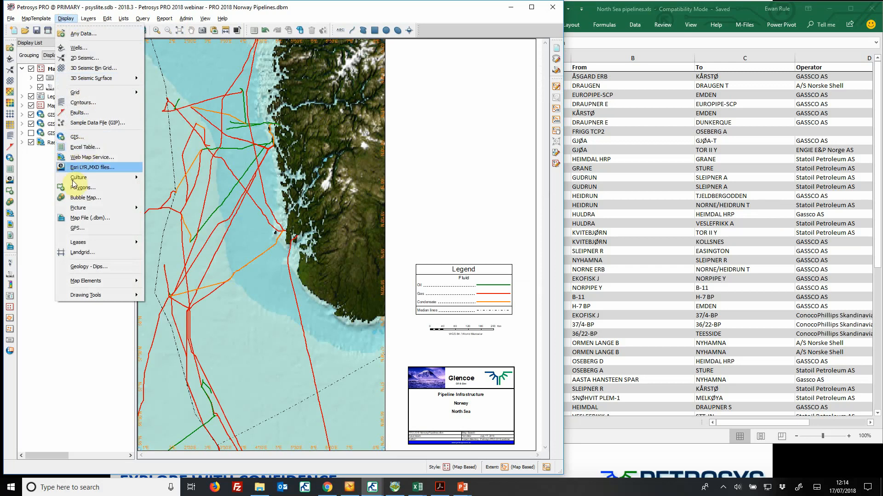
{"action": "left_click", "coordinate": [10, 171]}
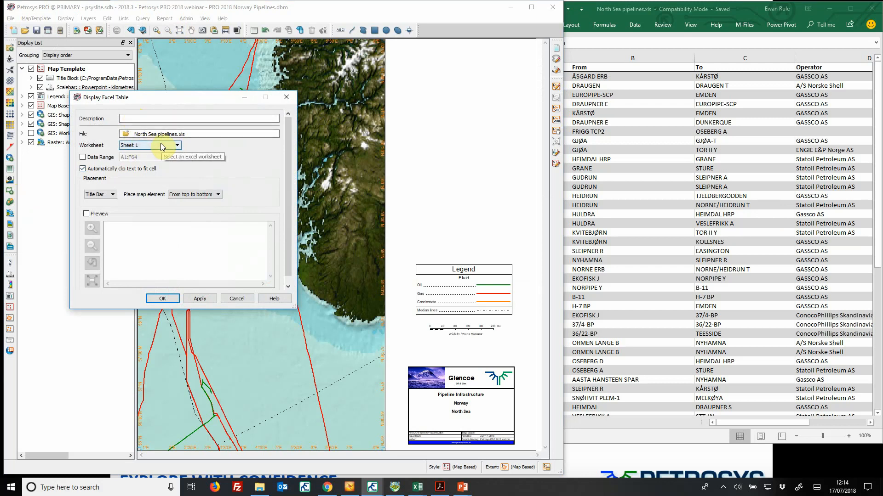
{"action": "left_click", "coordinate": [83, 169]}
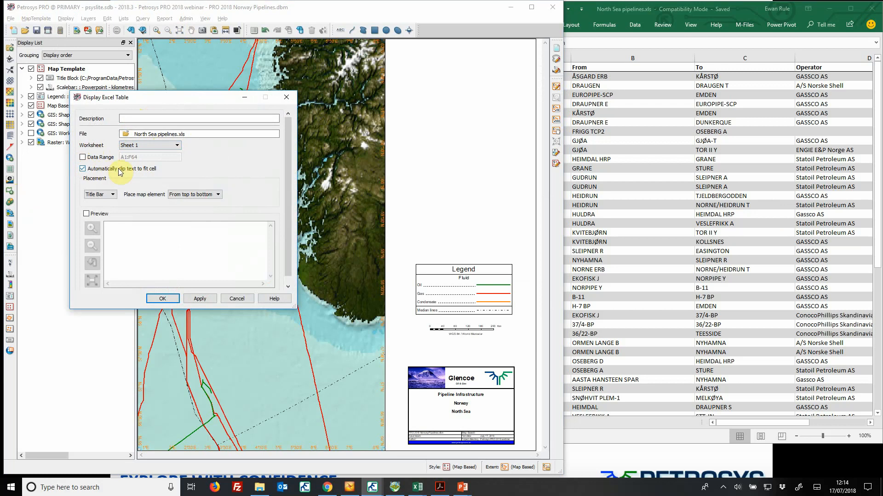
{"action": "left_click", "coordinate": [163, 299]}
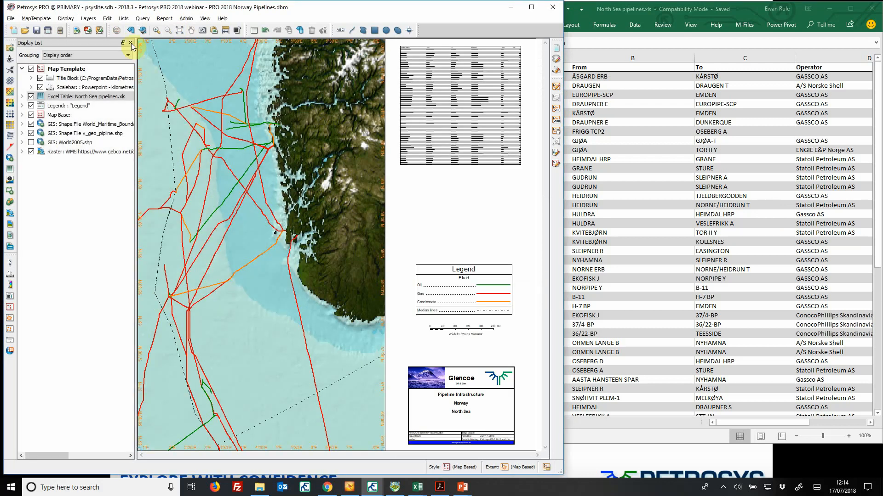
{"action": "left_click", "coordinate": [156, 31]}
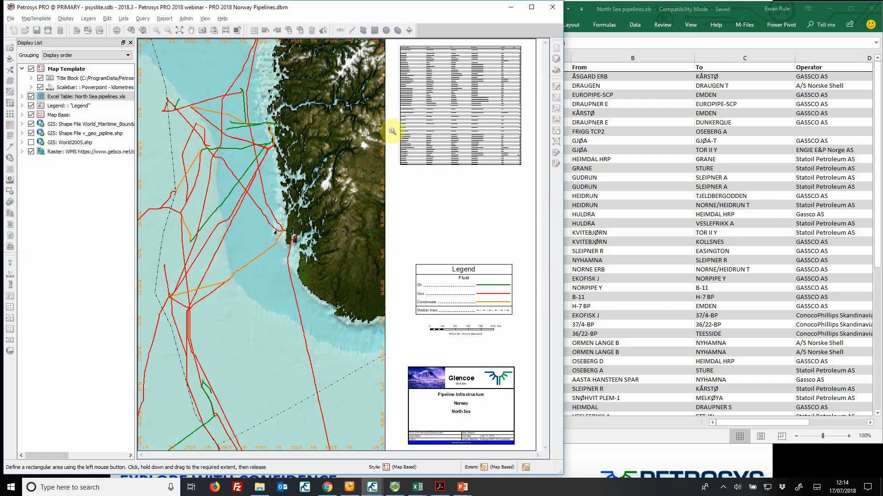
{"action": "left_click_drag", "start_coordinate": [392, 131], "coordinate": [528, 175]}
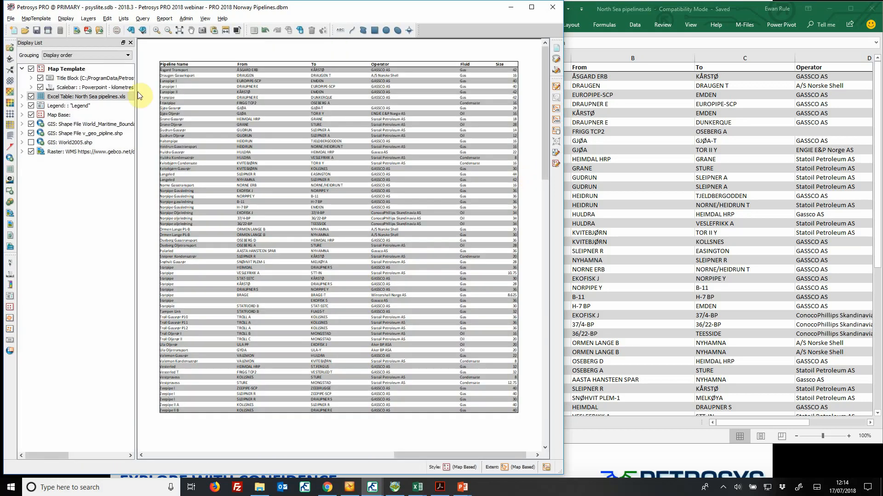
{"action": "left_click", "coordinate": [157, 30]}
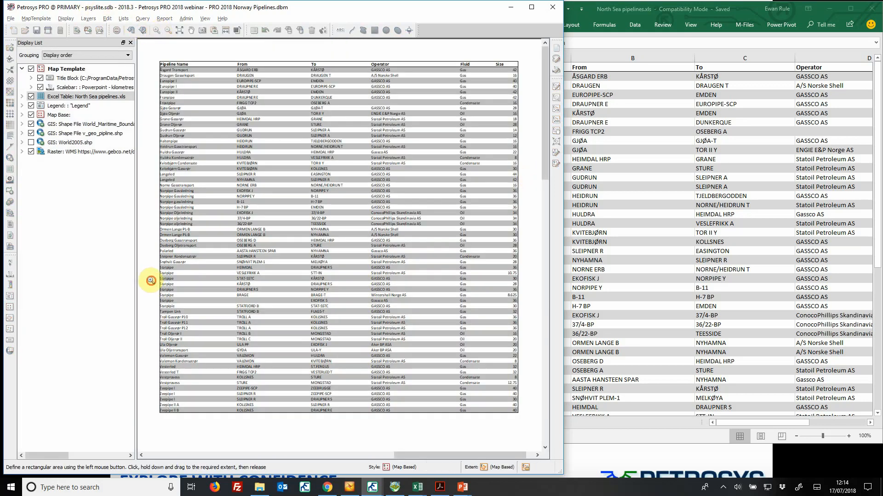
{"action": "left_click_drag", "start_coordinate": [152, 281], "coordinate": [340, 355]}
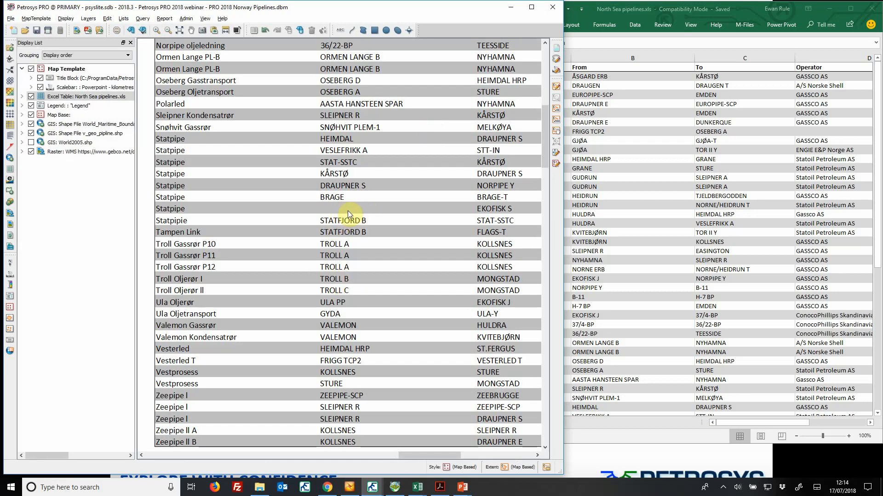
Step: Switch to North Sea pipelines.xls in Excel, copy DRAUPNER S from B42 into the empty cell B44, and save the workbook
{"action": "left_click", "coordinate": [710, 9]}
{"action": "scroll", "coordinate": [676, 133], "scroll_direction": "down", "scroll_amount": 4}
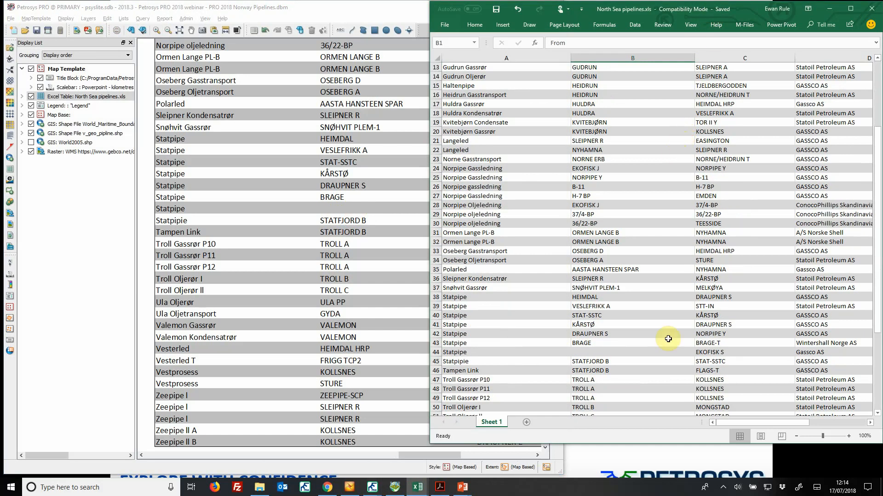
{"action": "left_click", "coordinate": [616, 334]}
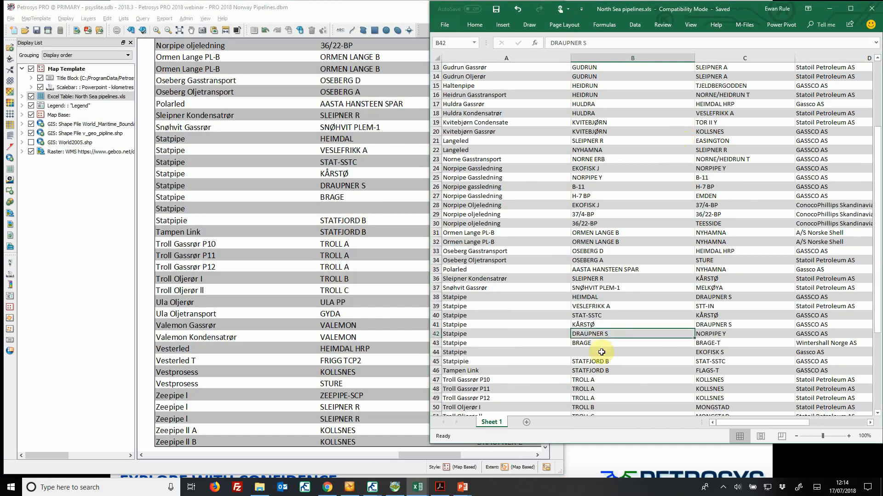
{"action": "right_click", "coordinate": [608, 334]}
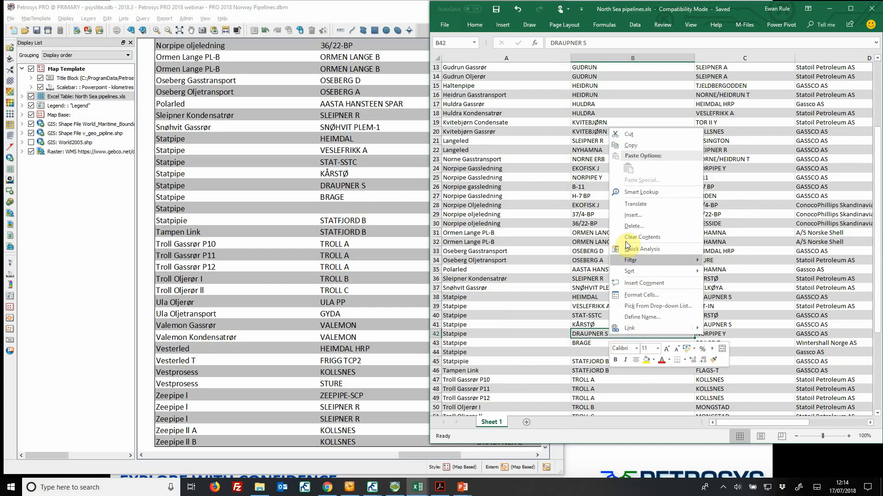
{"action": "left_click", "coordinate": [631, 145]}
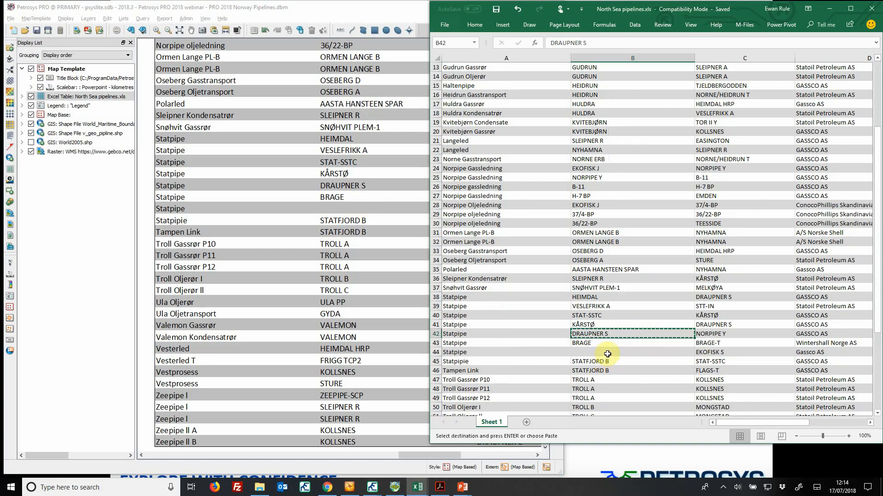
{"action": "right_click", "coordinate": [607, 354]}
{"action": "left_click", "coordinate": [624, 190]}
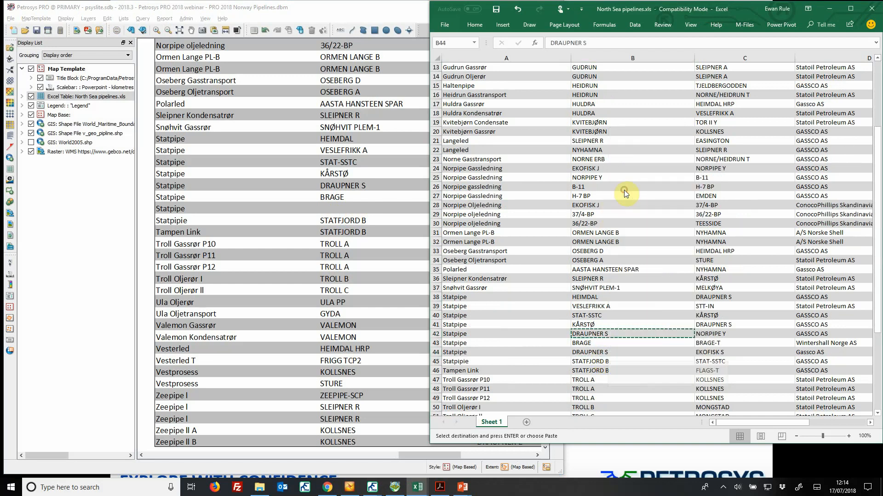
{"action": "left_click", "coordinate": [496, 9]}
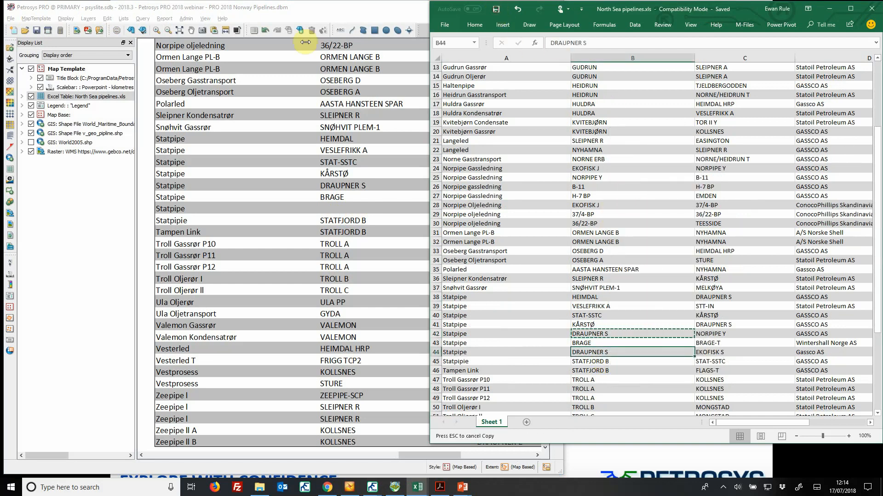
Step: Switch back to Petrosys PRO, redraw the map from the saved workbook, and show the full map extent
{"action": "left_click", "coordinate": [256, 15]}
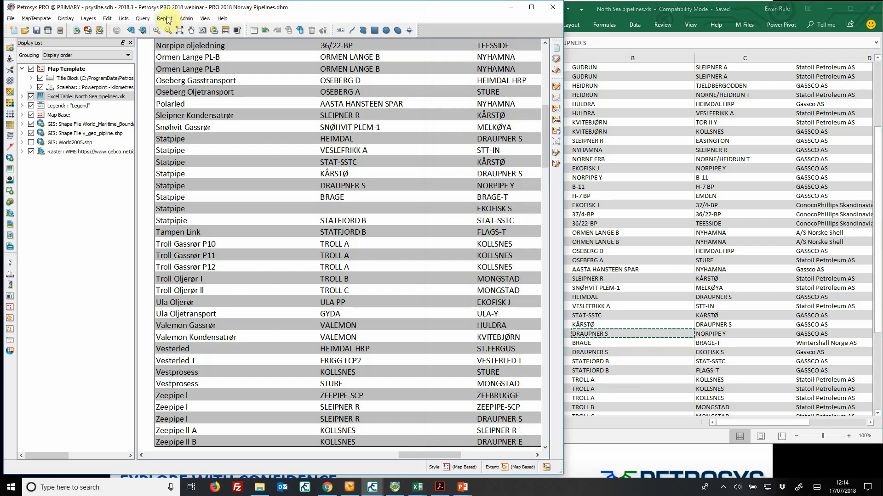
{"action": "left_click", "coordinate": [130, 31]}
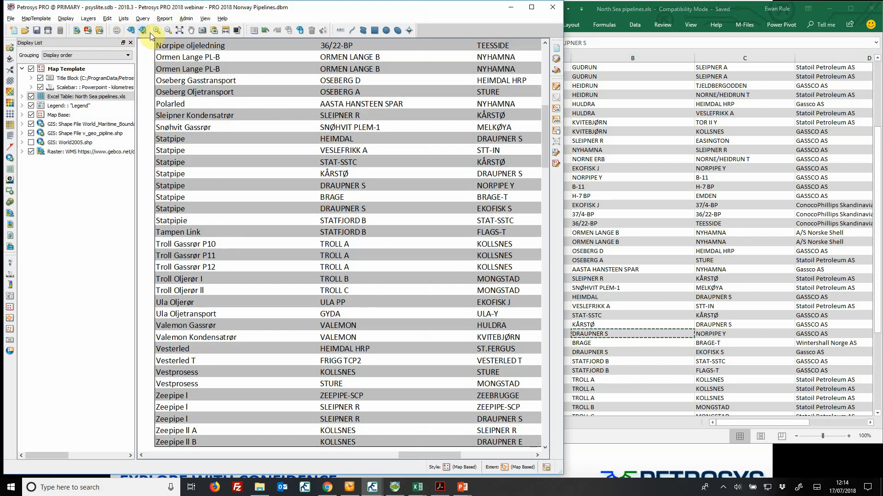
{"action": "left_click", "coordinate": [180, 31]}
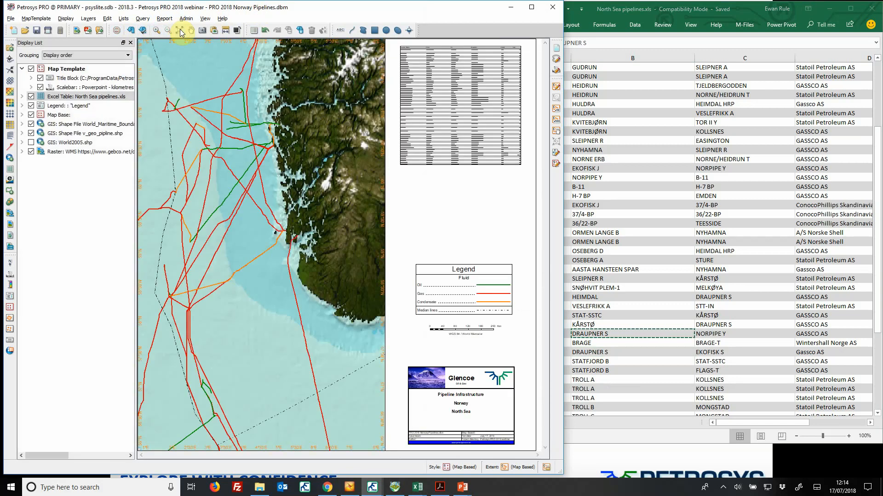
Step: Examine the Glencoe title block up close and open the Excel template file that defines it
{"action": "left_click", "coordinate": [156, 30]}
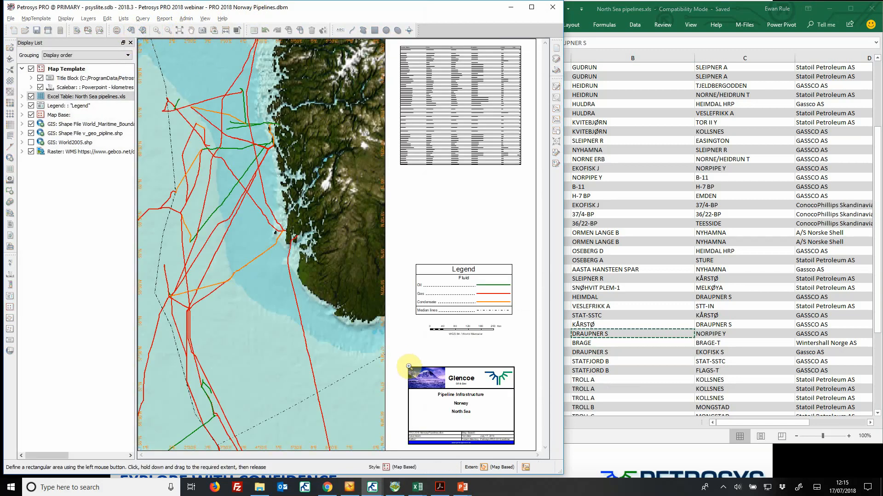
{"action": "left_click_drag", "start_coordinate": [403, 363], "coordinate": [515, 449]}
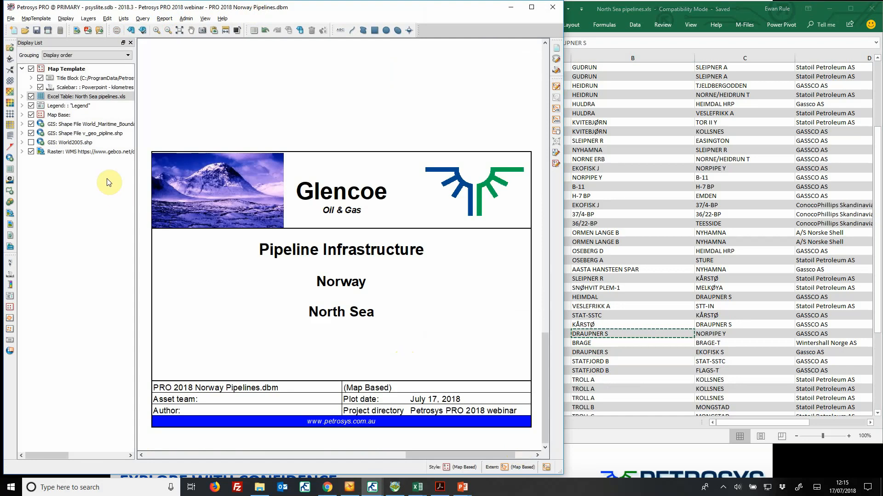
{"action": "double_click", "coordinate": [104, 99]}
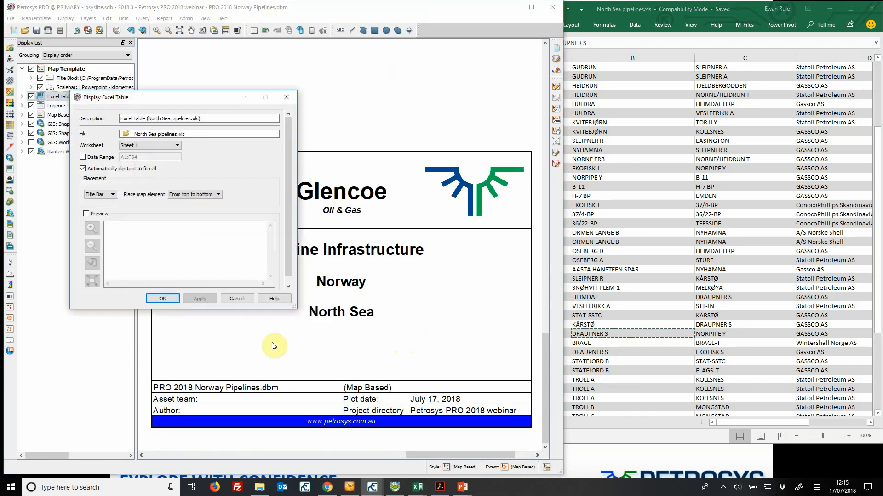
{"action": "left_click", "coordinate": [236, 299]}
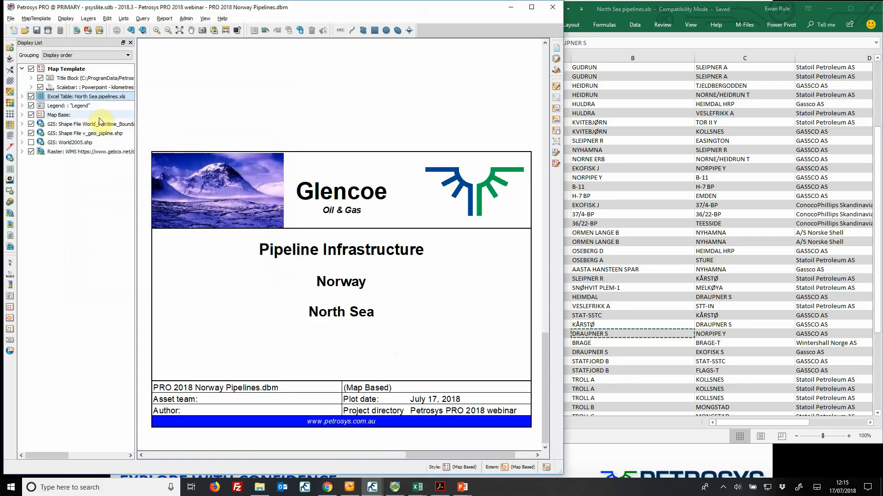
{"action": "left_click", "coordinate": [94, 81]}
{"action": "double_click", "coordinate": [93, 82]}
{"action": "left_click", "coordinate": [445, 97]}
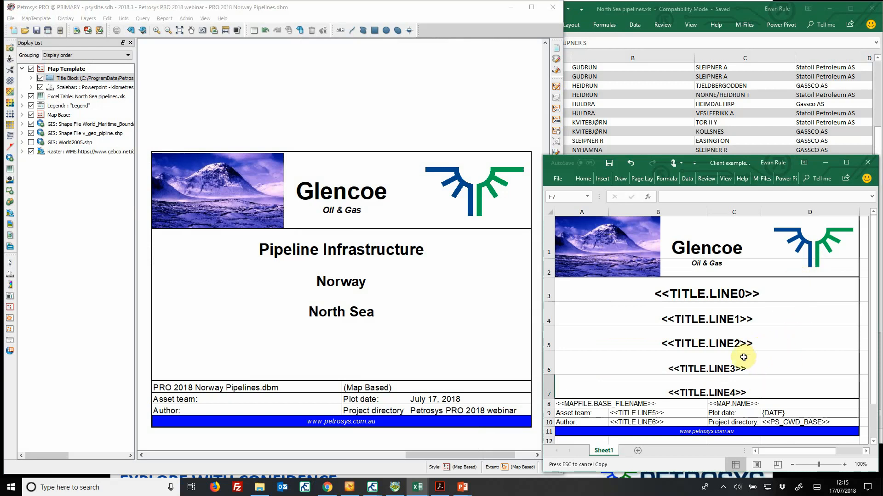
Step: Switch to Petrel, add the 3D grid's Top horizon to the Petrosys PRO 2018 webinar map, and maximize that map window
{"action": "left_click", "coordinate": [350, 490]}
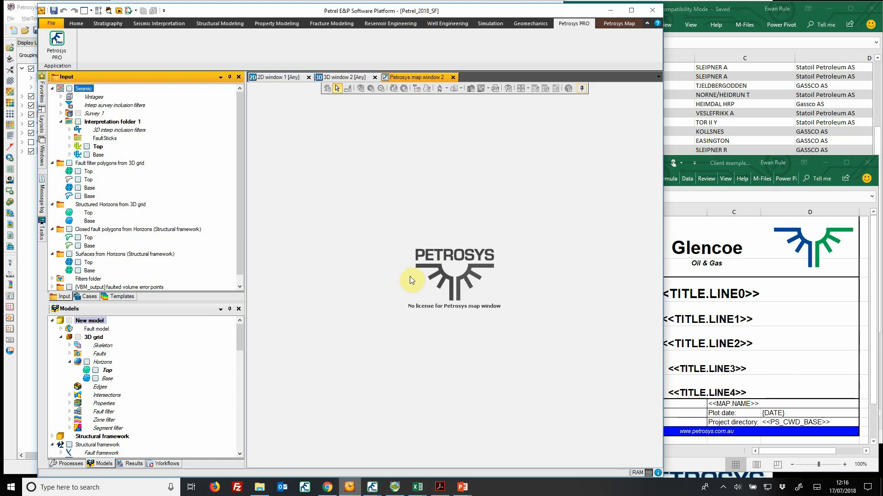
{"action": "left_click", "coordinate": [372, 487]}
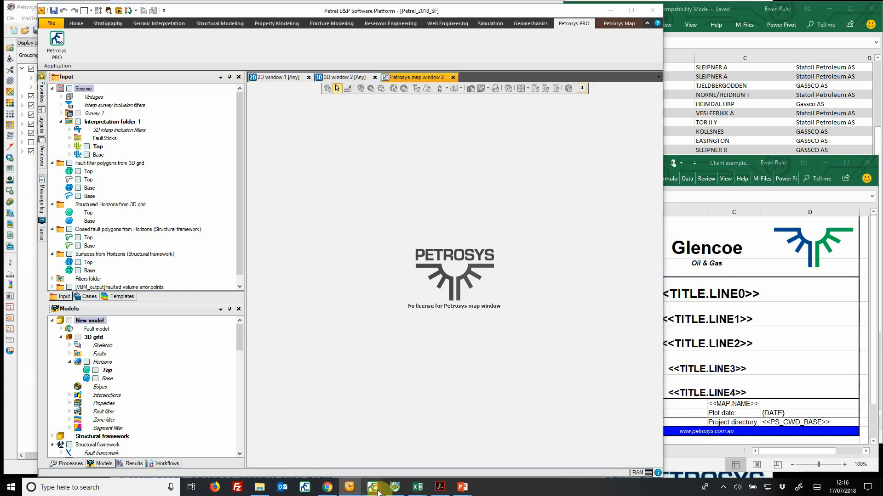
{"action": "left_click", "coordinate": [430, 416]}
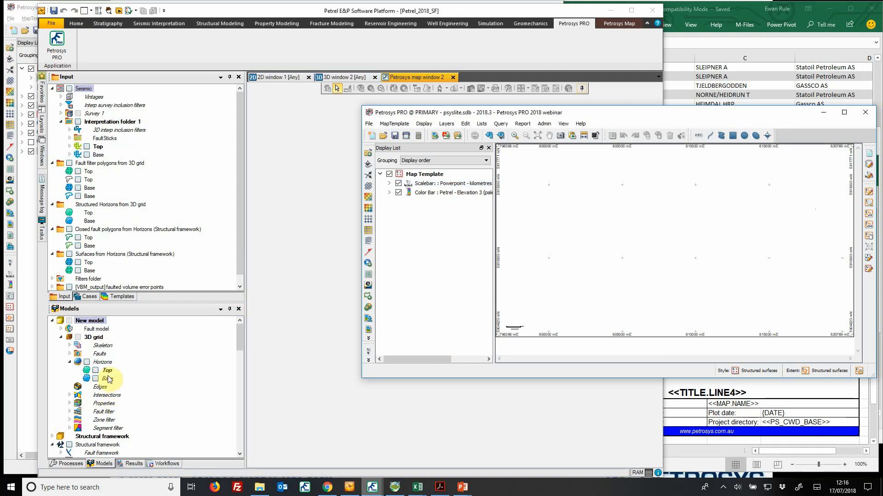
{"action": "left_click", "coordinate": [107, 371]}
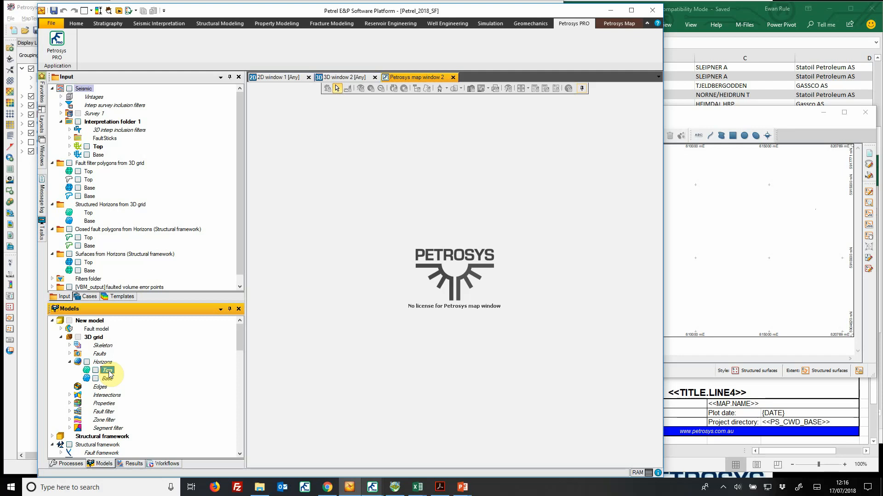
{"action": "left_click_drag", "start_coordinate": [109, 374], "coordinate": [756, 227]}
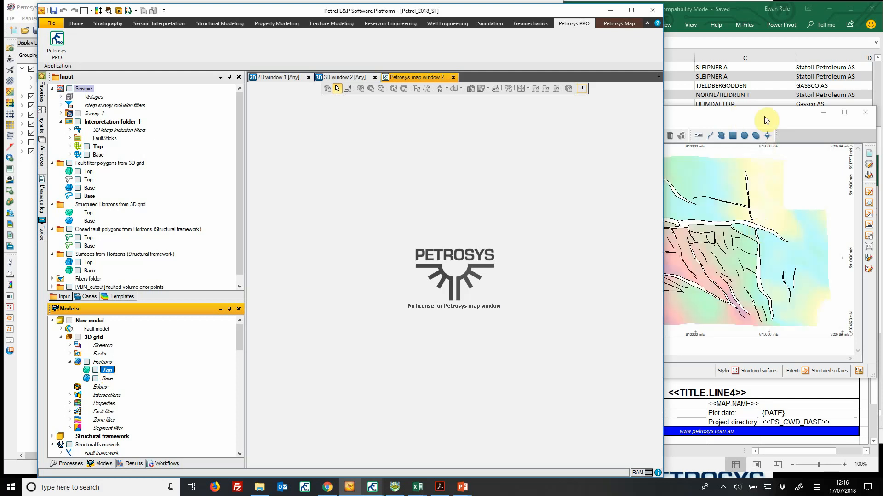
{"action": "left_click", "coordinate": [845, 112]}
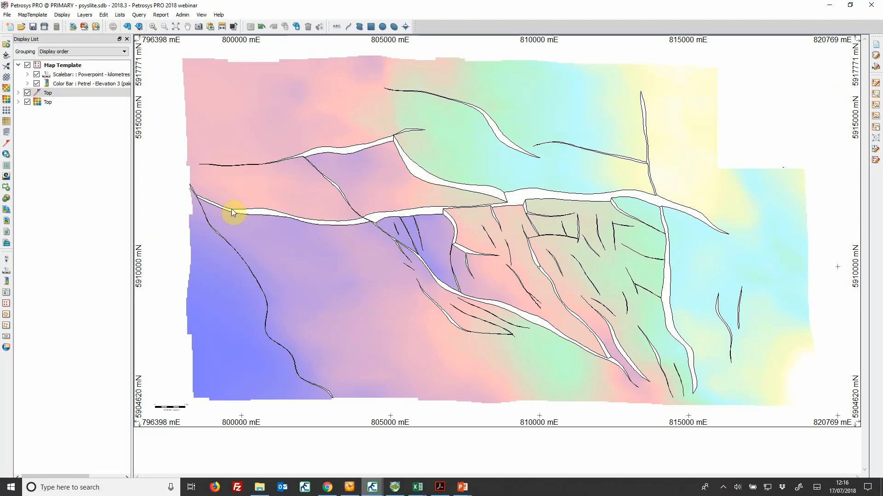
Step: Examine the Top grid's Petrel - Elevation 3 (pale) color gradient in the Gradient Editor, and close the dialogs without changes
{"action": "double_click", "coordinate": [82, 102]}
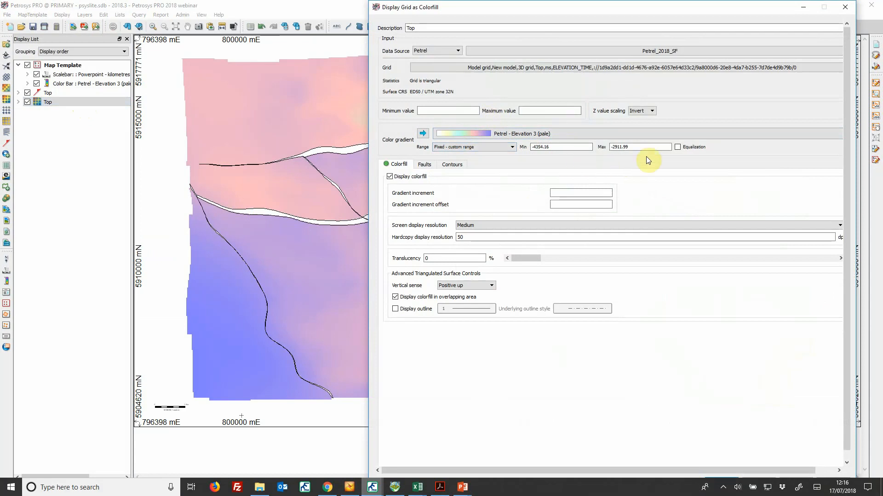
{"action": "left_click", "coordinate": [536, 139]}
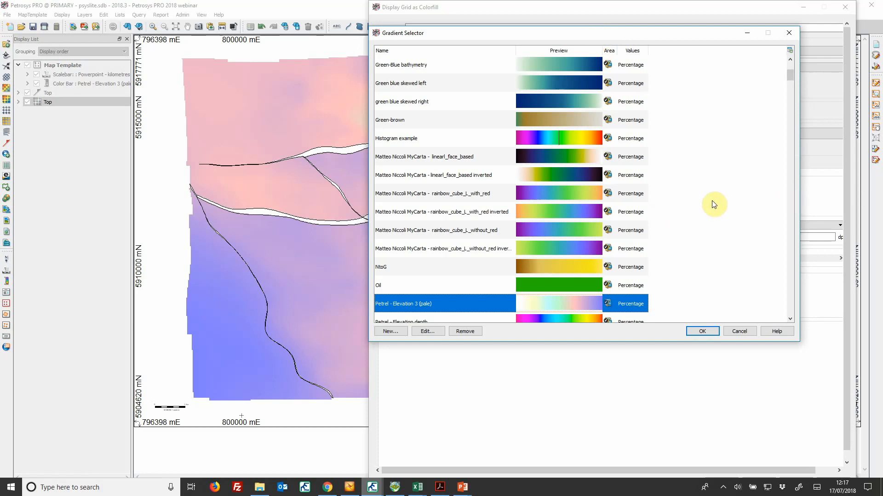
{"action": "left_click", "coordinate": [427, 331]}
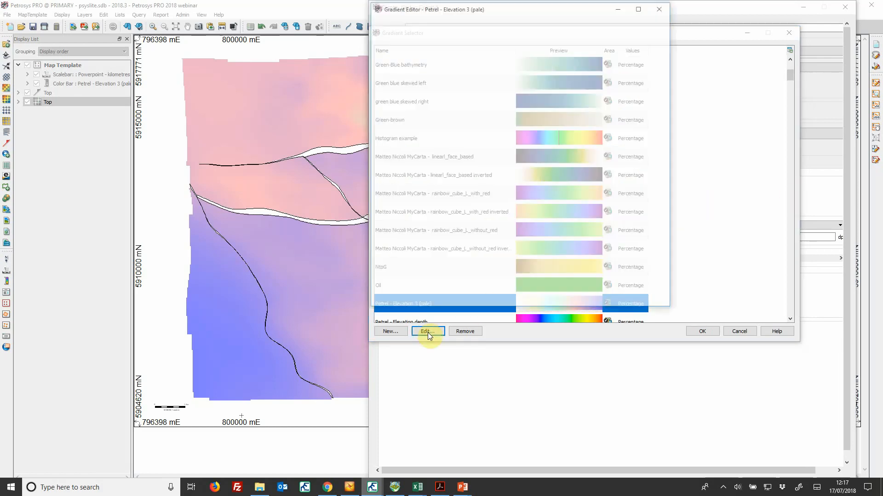
{"action": "left_click_drag", "start_coordinate": [524, 14], "coordinate": [386, 37]}
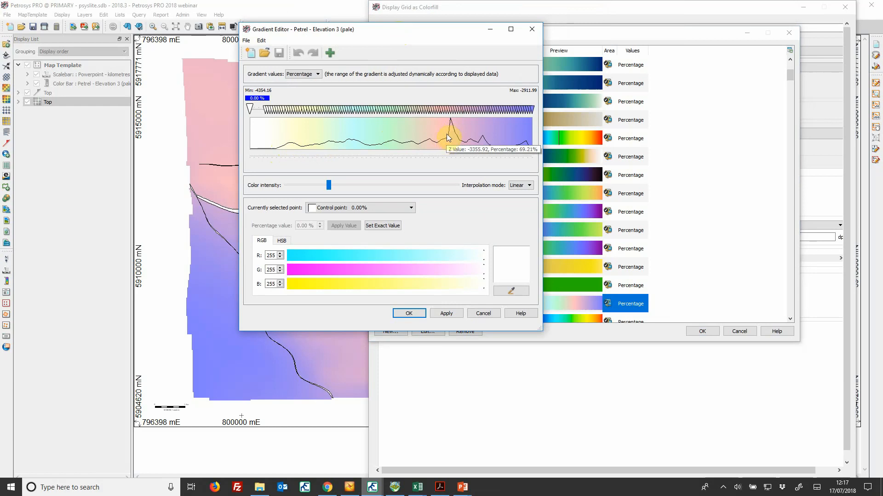
{"action": "left_click", "coordinate": [484, 313]}
{"action": "left_click", "coordinate": [736, 331]}
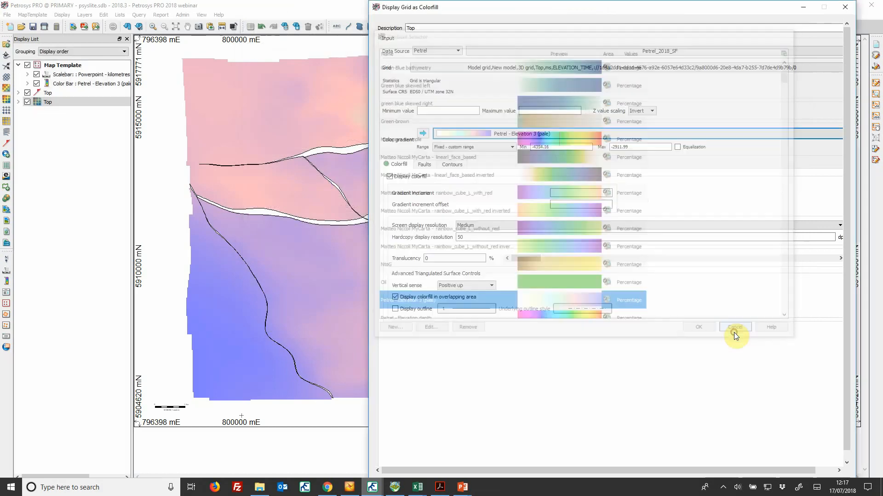
{"action": "left_click", "coordinate": [803, 10]}
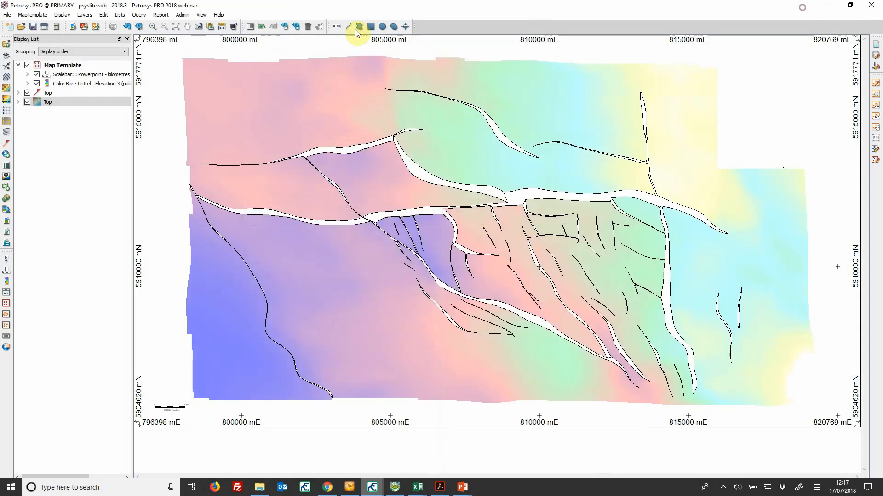
Step: Link the Top grid colorfill to the Petrel - Elevation 3 (pale) color bar in the map template
{"action": "left_click", "coordinate": [84, 85]}
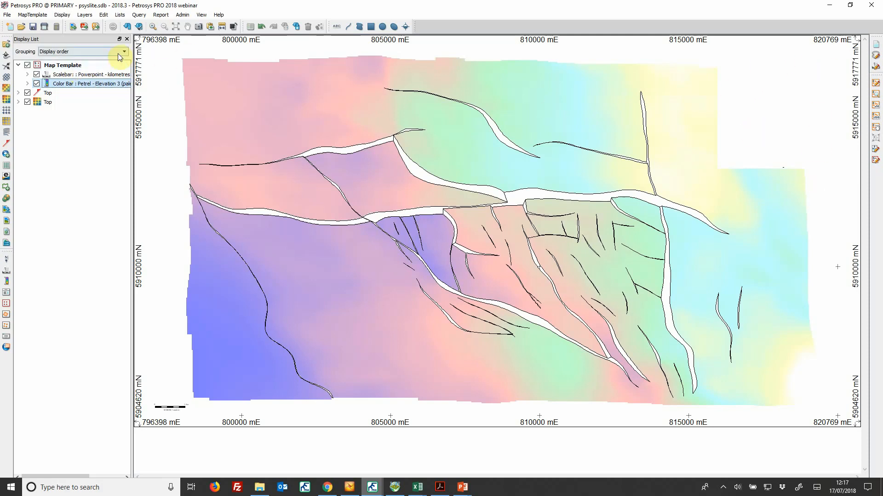
{"action": "double_click", "coordinate": [101, 86]}
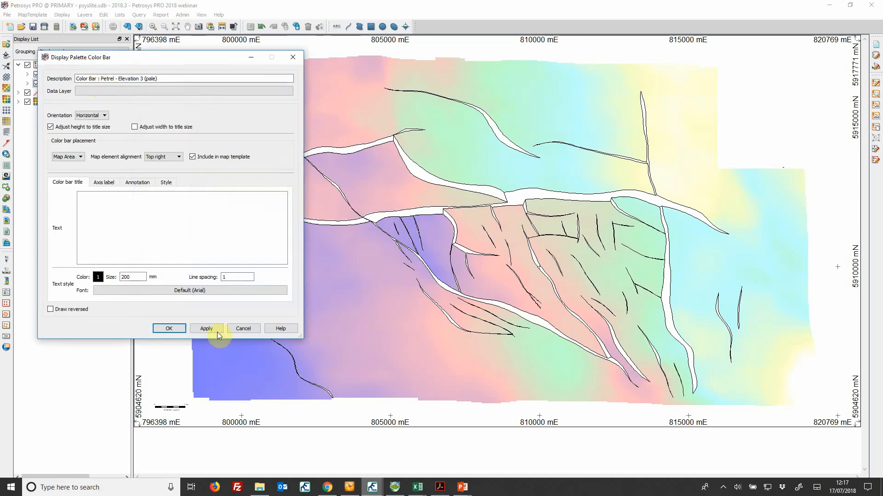
{"action": "left_click", "coordinate": [241, 330]}
{"action": "left_click_drag", "start_coordinate": [58, 103], "coordinate": [84, 85]}
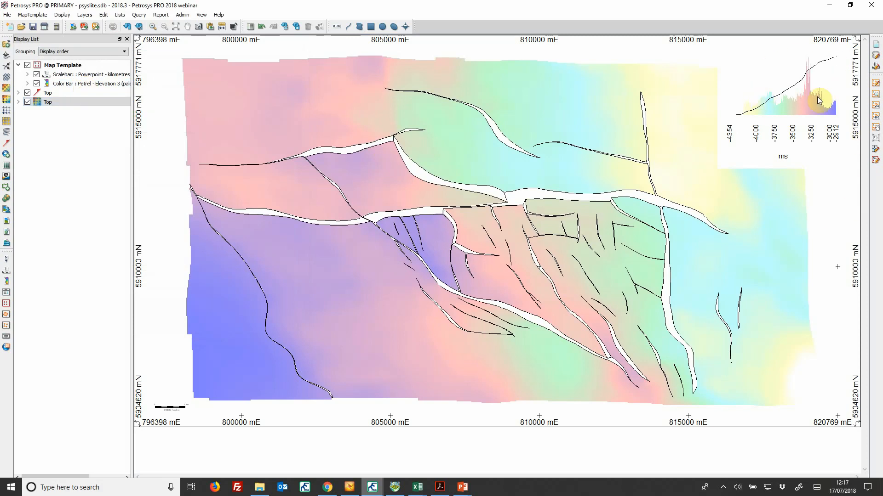
Step: Try the color bar's histogram on the map without the cumulative histogram curve
{"action": "double_click", "coordinate": [94, 84]}
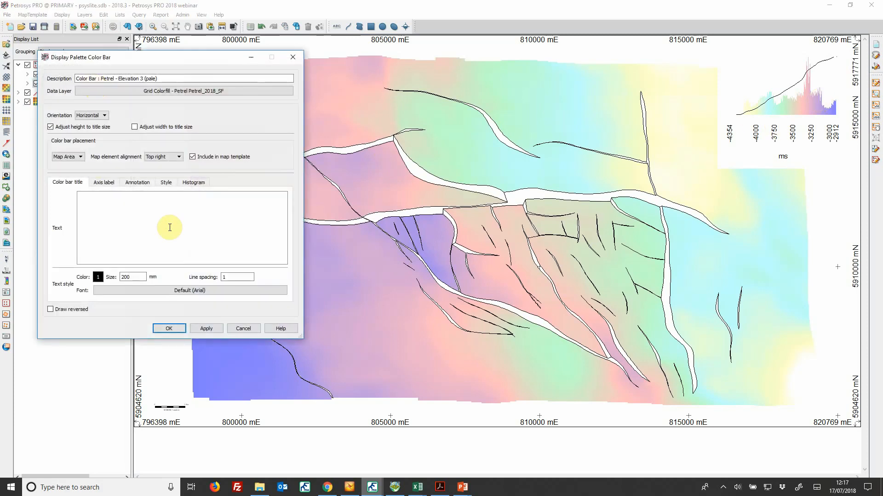
{"action": "left_click", "coordinate": [195, 182]}
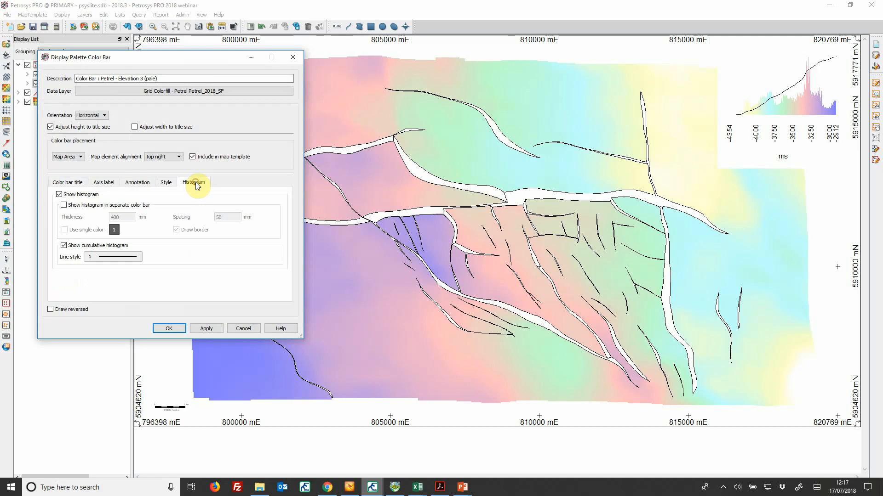
{"action": "left_click", "coordinate": [64, 245]}
{"action": "left_click", "coordinate": [208, 329]}
Step: Try the histogram in a separate color bar with the cumulative curve shown, and discard the color bar changes
{"action": "left_click", "coordinate": [64, 246]}
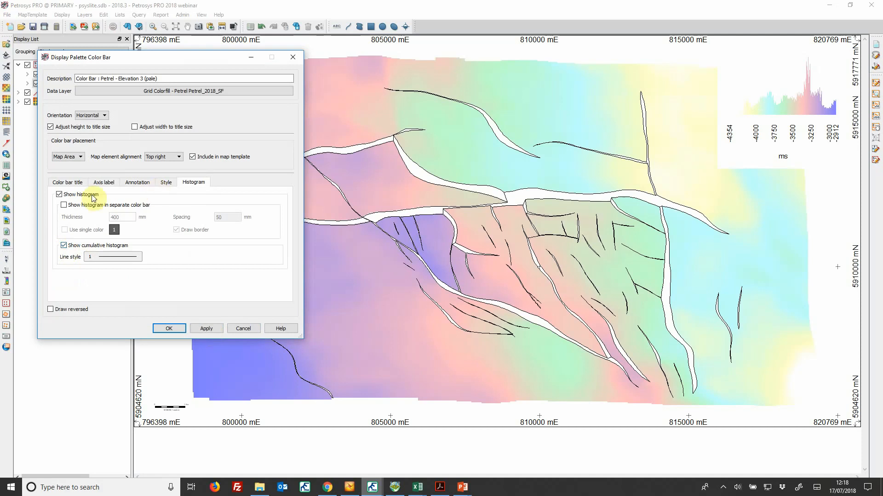
{"action": "left_click", "coordinate": [64, 205]}
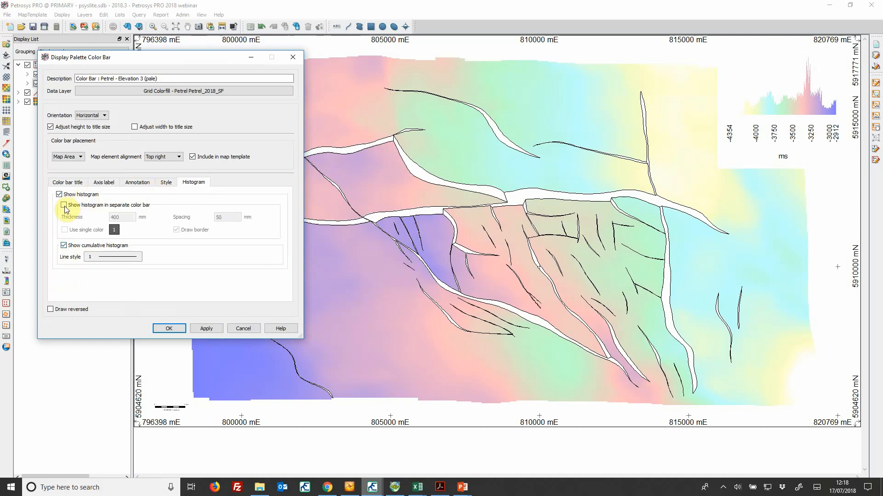
{"action": "left_click", "coordinate": [207, 328]}
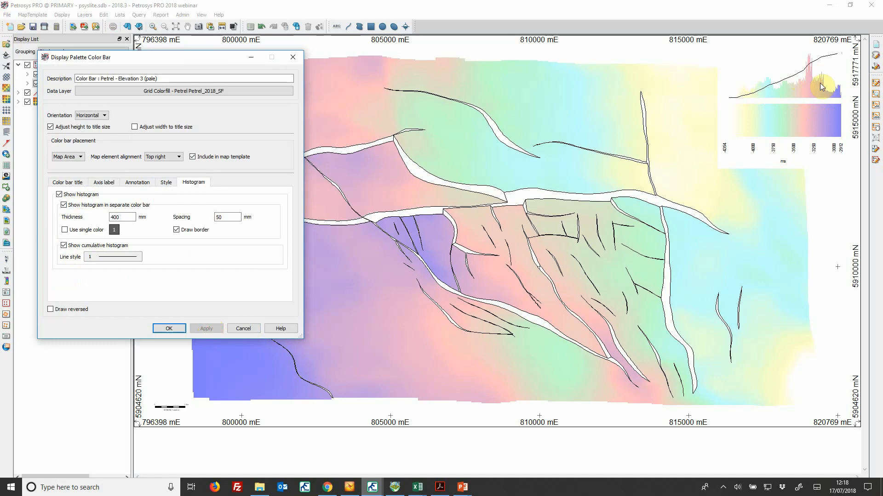
{"action": "left_click", "coordinate": [245, 329]}
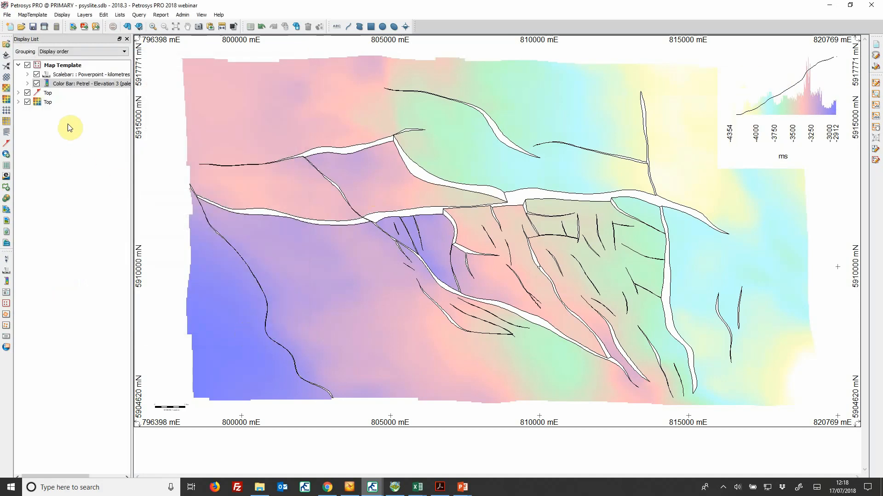
Step: Apply Equalization to the color gradient of the Top grid colorfill
{"action": "double_click", "coordinate": [53, 102]}
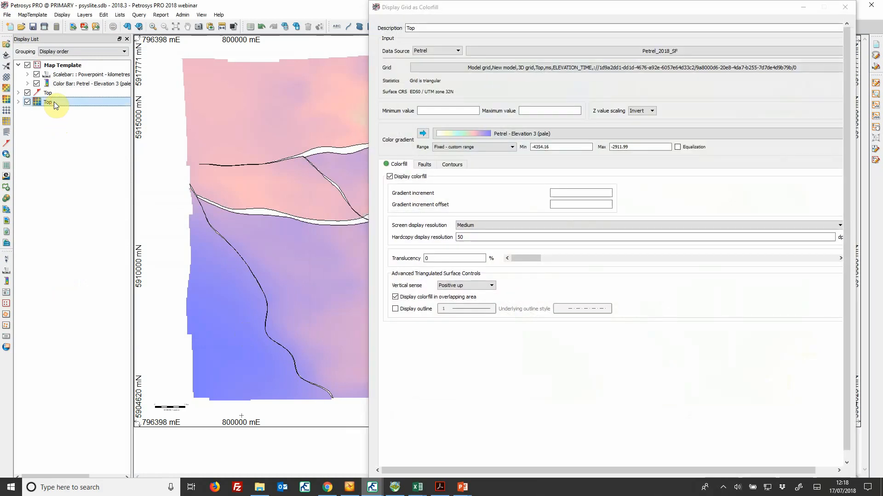
{"action": "left_click", "coordinate": [677, 147]}
{"action": "left_click_drag", "start_coordinate": [674, 3], "coordinate": [657, 56]}
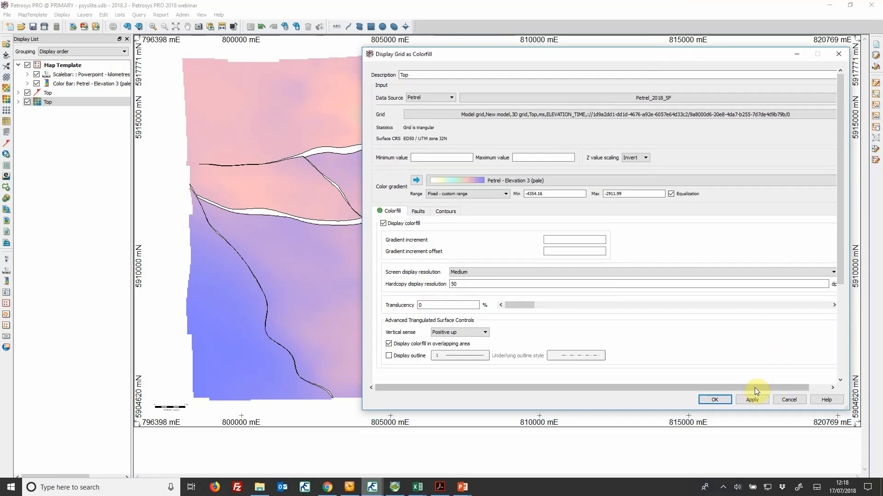
{"action": "left_click", "coordinate": [751, 400]}
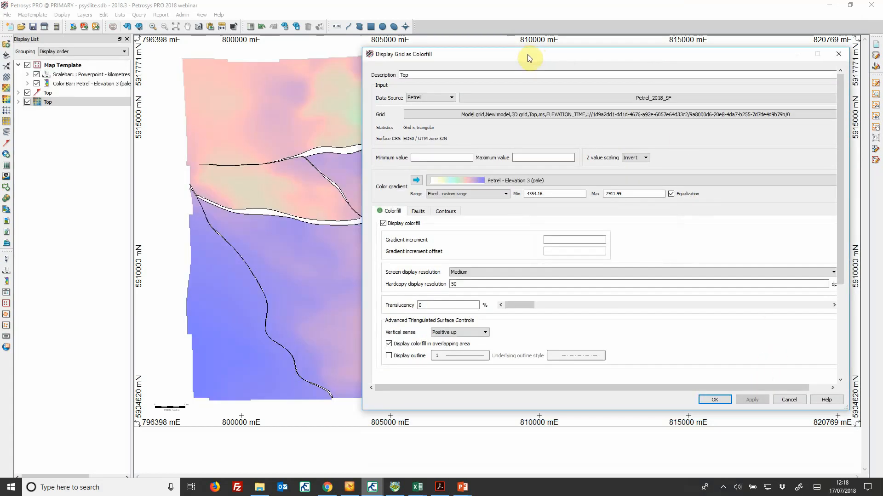
Step: Turn off Equalization for the Top grid colorfill and accept the settings
{"action": "left_click_drag", "start_coordinate": [529, 57], "coordinate": [551, 32]}
{"action": "left_click", "coordinate": [694, 173]}
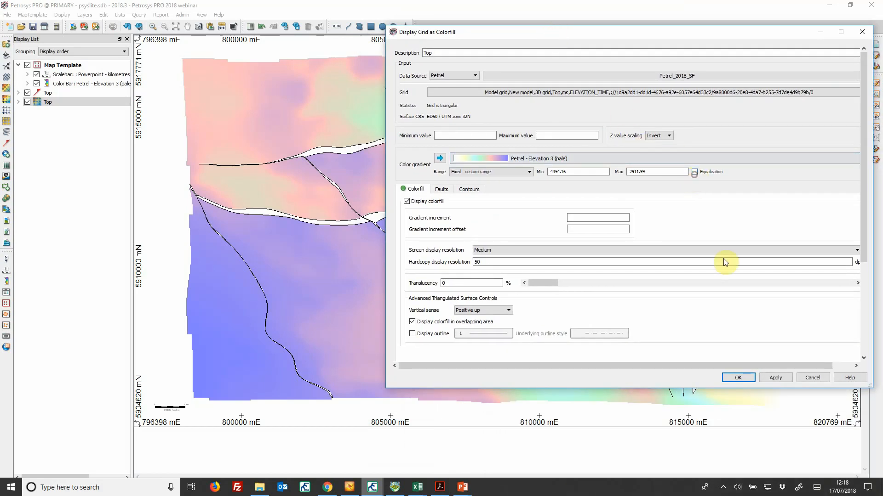
{"action": "left_click", "coordinate": [740, 376]}
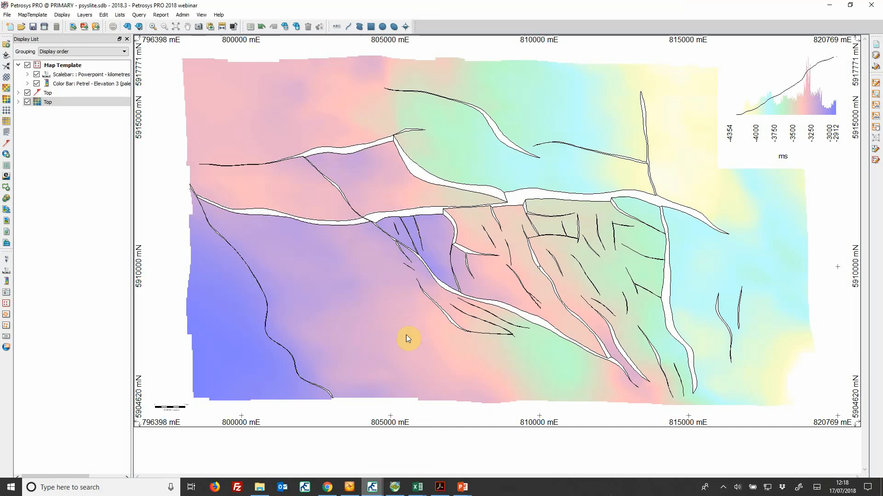
Step: Switch to the 3D Viewer and inspect the PRO 2018 Structured Surfaces scene with its grids and fault surfaces
{"action": "mouse_move", "coordinate": [394, 487]}
{"action": "left_click", "coordinate": [396, 453]}
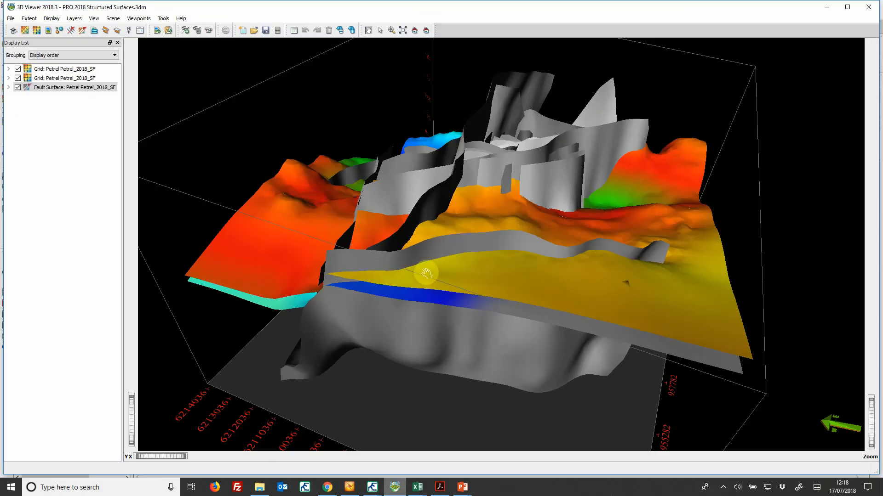
{"action": "left_click_drag", "start_coordinate": [497, 256], "coordinate": [475, 251]}
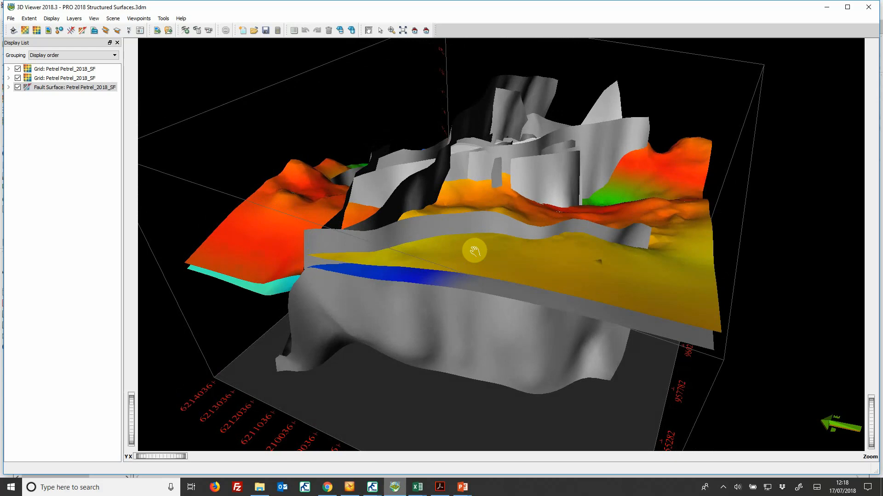
{"action": "left_click_drag", "start_coordinate": [474, 251], "coordinate": [473, 283]}
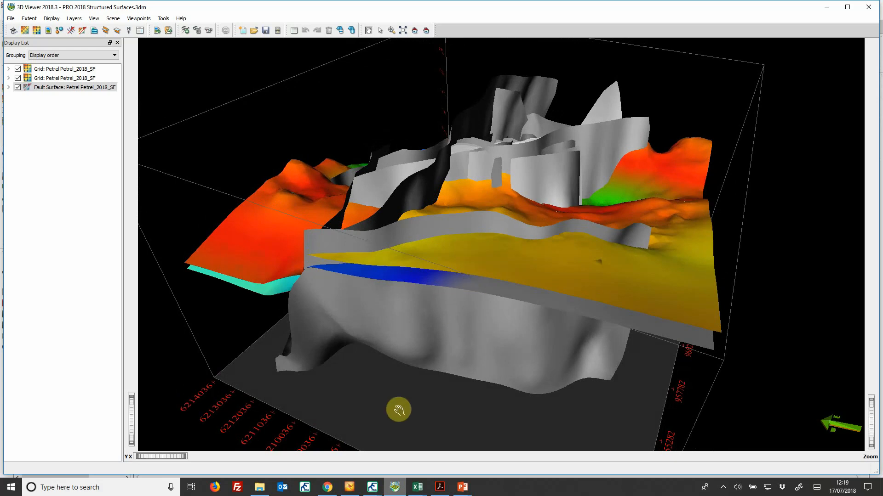
Step: Switch to Chrome and examine the UK Continental Shelf 31st Offshore Licensing Round map PDF
{"action": "left_click", "coordinate": [326, 493]}
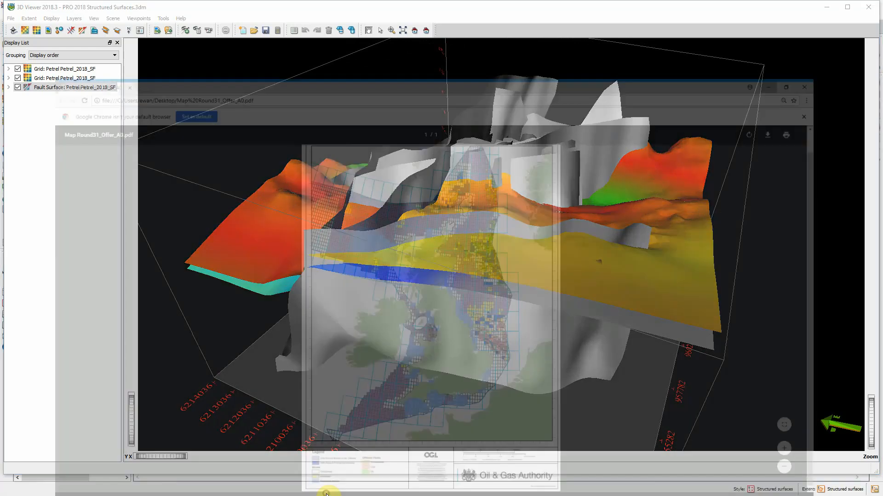
{"action": "left_click", "coordinate": [457, 278]}
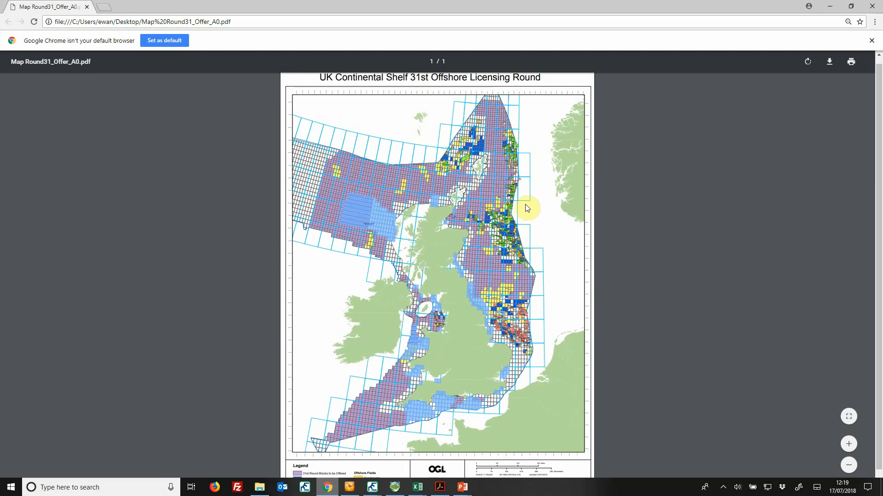
{"action": "scroll", "coordinate": [527, 208], "scroll_direction": "down", "scroll_amount": 1}
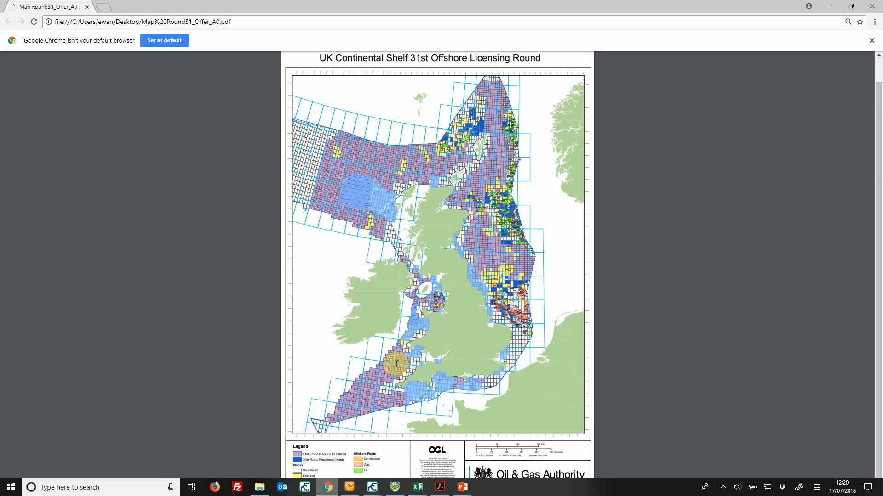
Step: Switch to the OGA 31st Round map in Petrosys PRO and inspect the GIS features inside Quadrant 2
{"action": "mouse_move", "coordinate": [372, 488]}
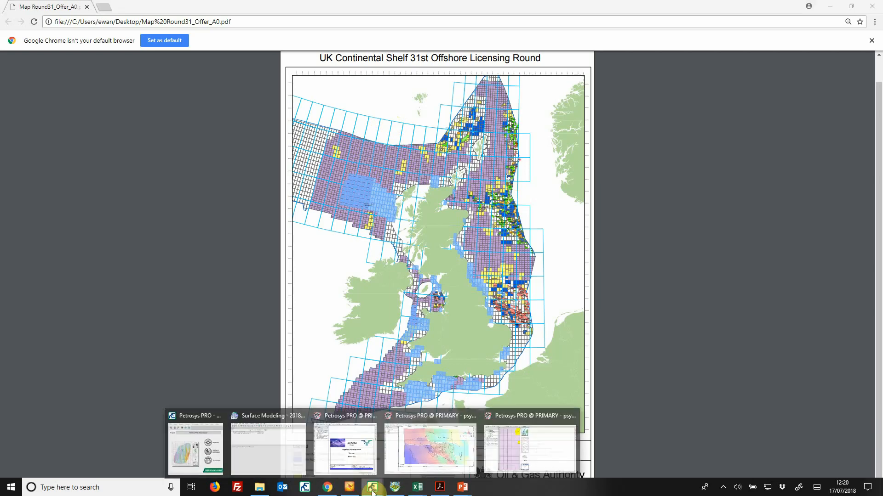
{"action": "left_click", "coordinate": [515, 416]}
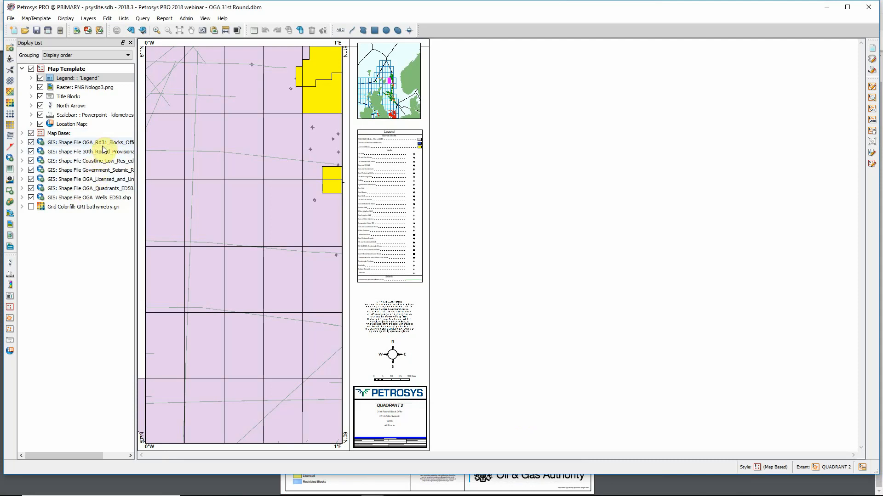
{"action": "mouse_move", "coordinate": [102, 147]}
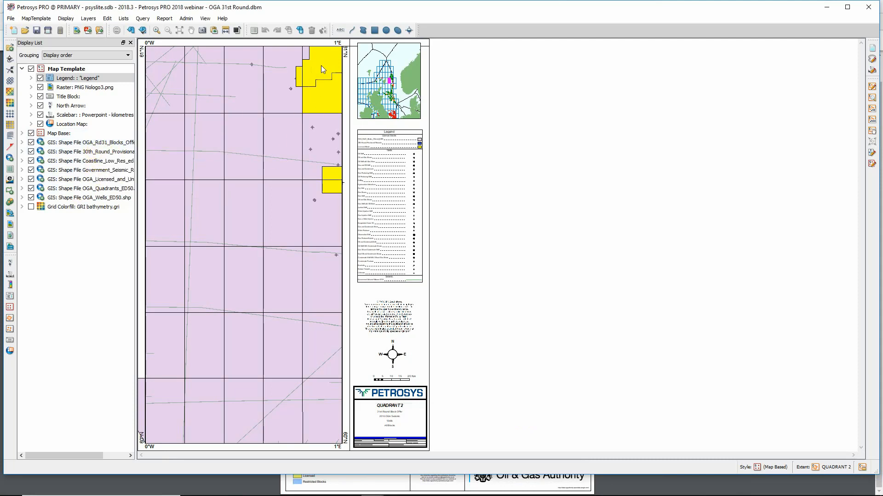
{"action": "left_click", "coordinate": [238, 154]}
{"action": "left_click", "coordinate": [241, 140]}
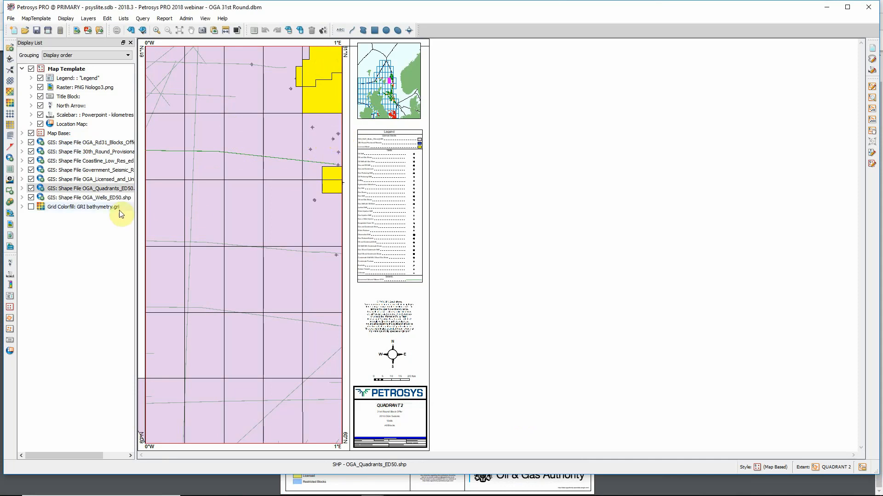
{"action": "mouse_move", "coordinate": [101, 210]}
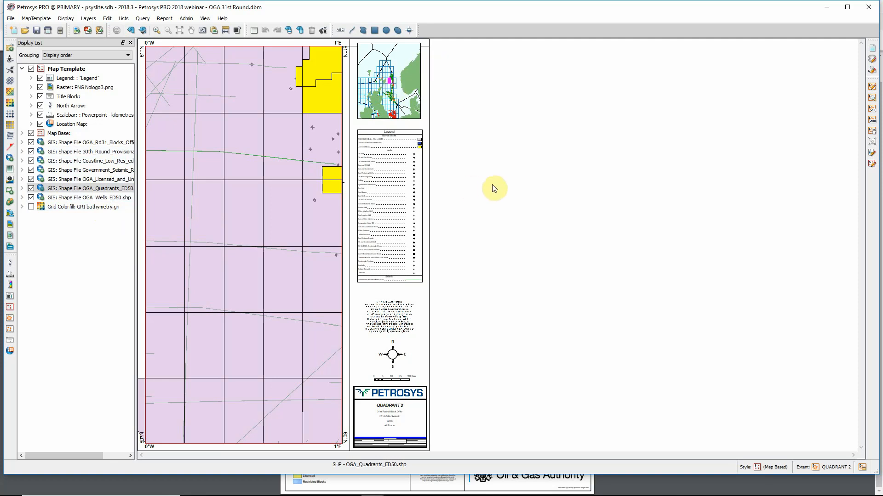
Step: Try the World projection method for the location map's CRS, review its projection choices, and restore Same as current map
{"action": "left_click", "coordinate": [412, 72]}
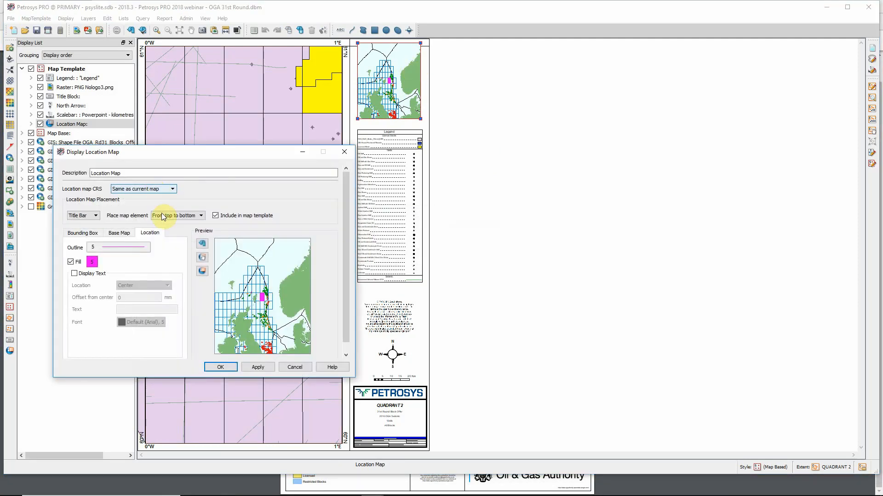
{"action": "left_click", "coordinate": [171, 189]}
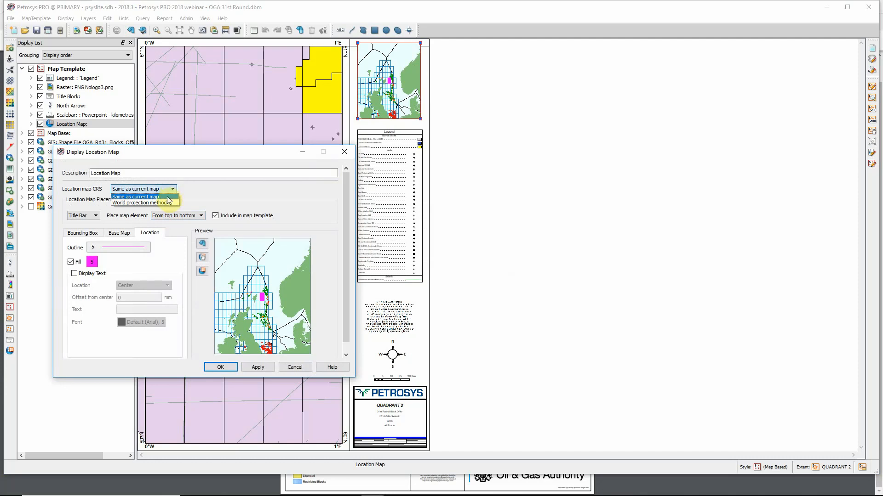
{"action": "left_click", "coordinate": [162, 203]}
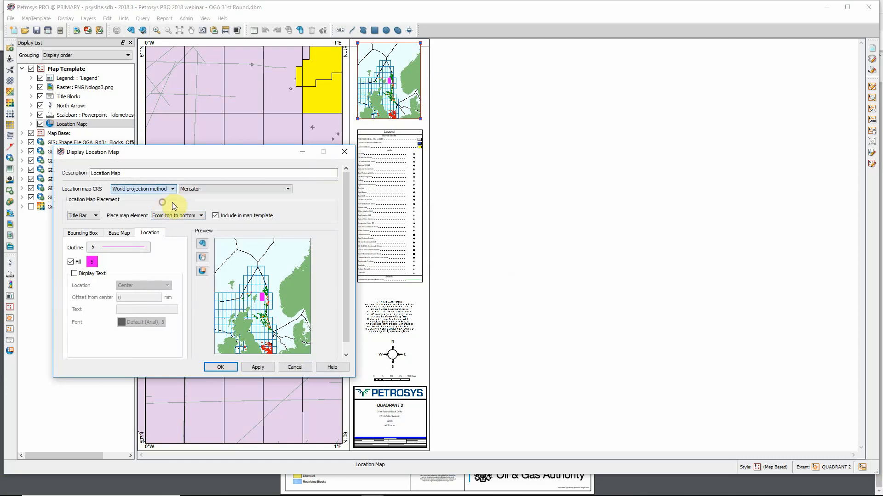
{"action": "left_click", "coordinate": [242, 189]}
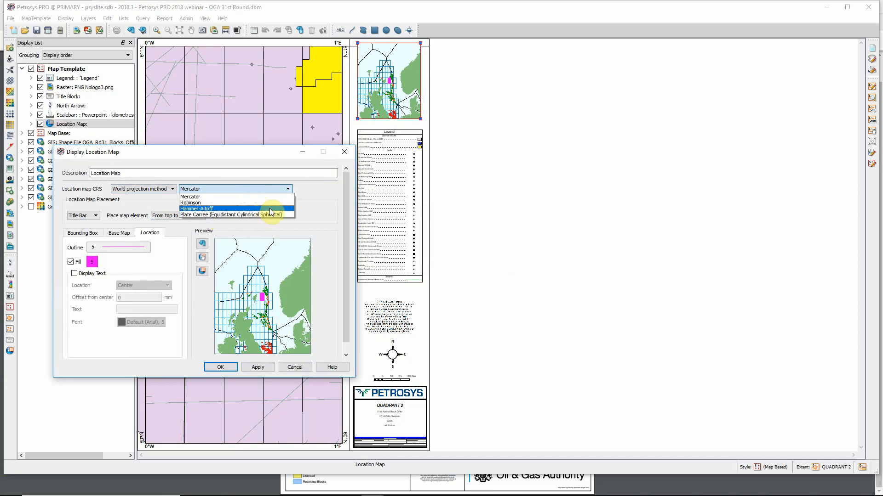
{"action": "left_click", "coordinate": [325, 204]}
{"action": "left_click", "coordinate": [173, 189]}
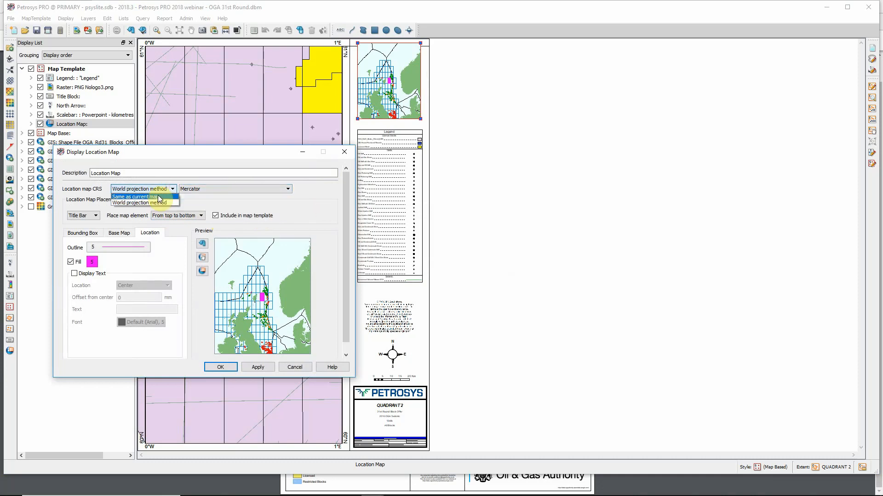
{"action": "left_click", "coordinate": [158, 196]}
Step: Examine the location map's base map types and the available location map templates with their type filter, then close without changes
{"action": "left_click", "coordinate": [121, 234]}
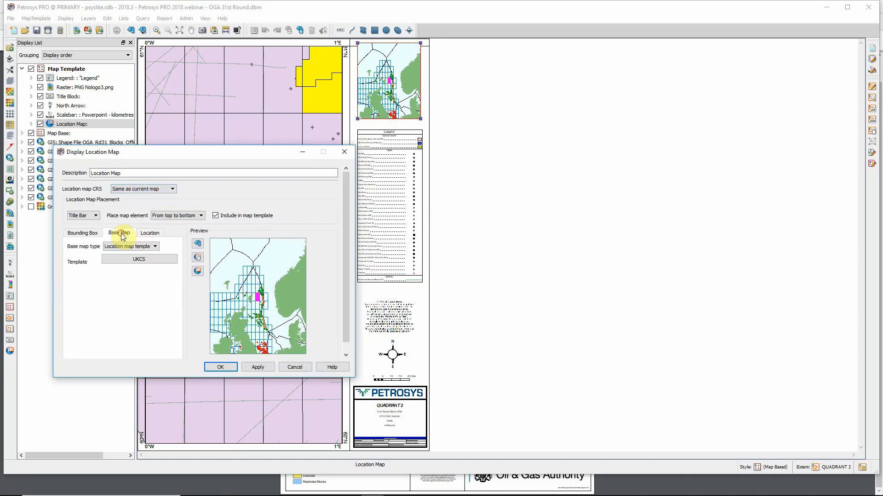
{"action": "left_click", "coordinate": [144, 247]}
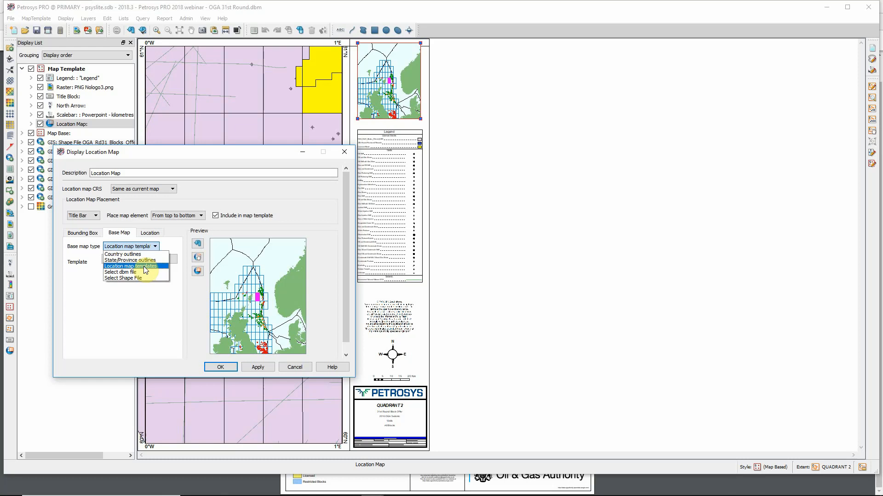
{"action": "left_click", "coordinate": [145, 268]}
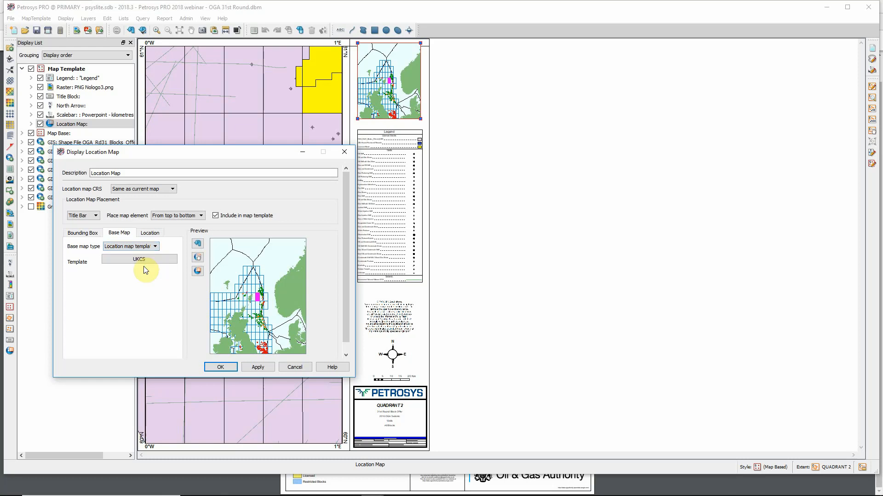
{"action": "left_click", "coordinate": [145, 260]}
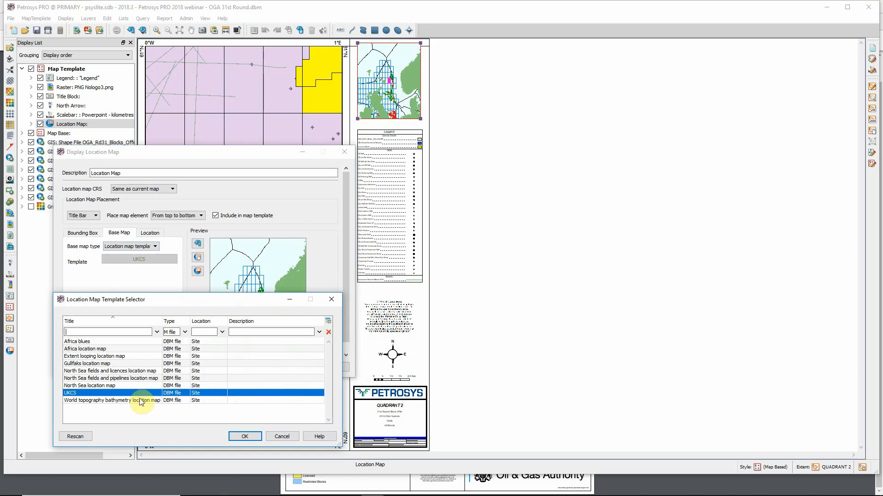
{"action": "left_click", "coordinate": [128, 401]}
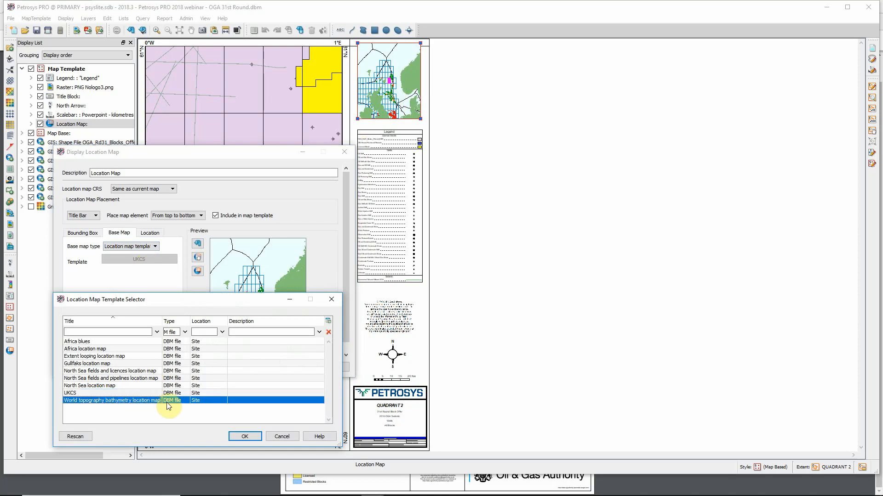
{"action": "left_click", "coordinate": [184, 332]}
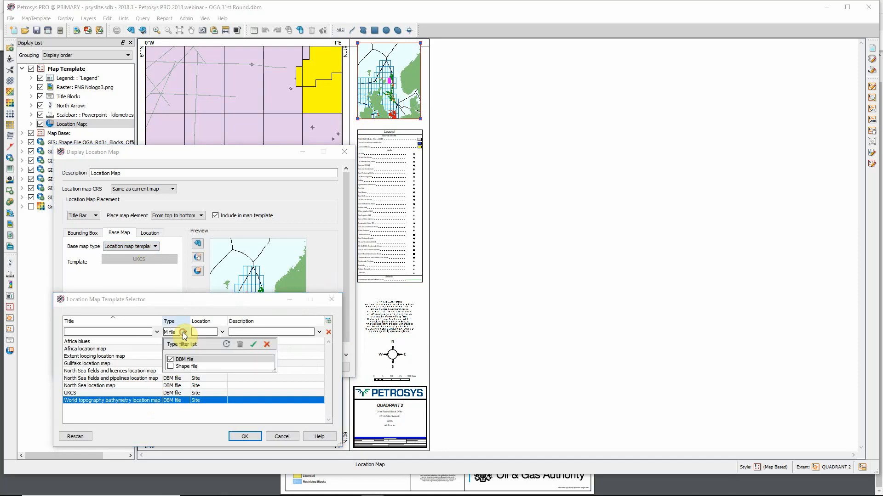
{"action": "left_click", "coordinate": [282, 437]}
{"action": "left_click", "coordinate": [295, 368]}
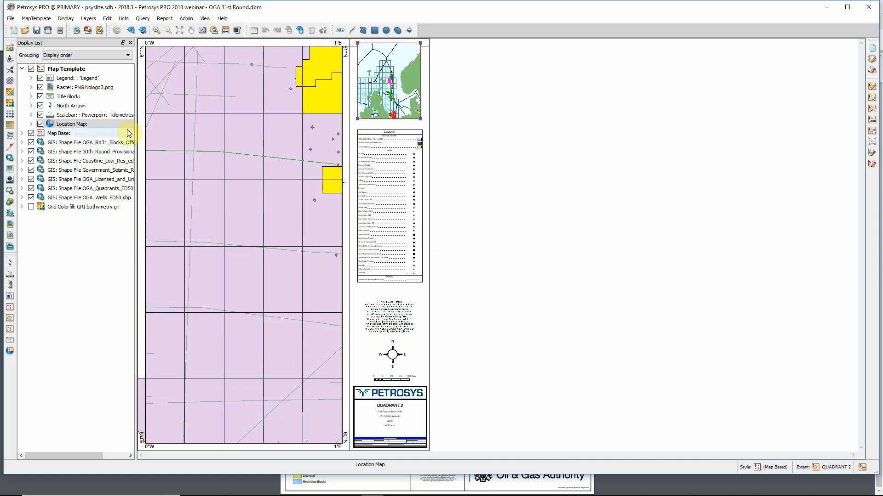
Step: Try a two-column layout for the map legend, check its preview, and discard the change
{"action": "double_click", "coordinate": [86, 79]}
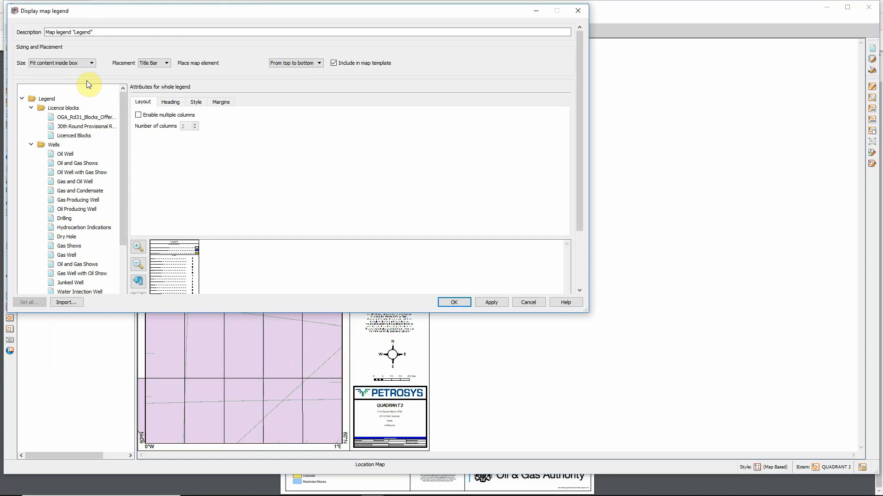
{"action": "left_click_drag", "start_coordinate": [346, 16], "coordinate": [437, 113]}
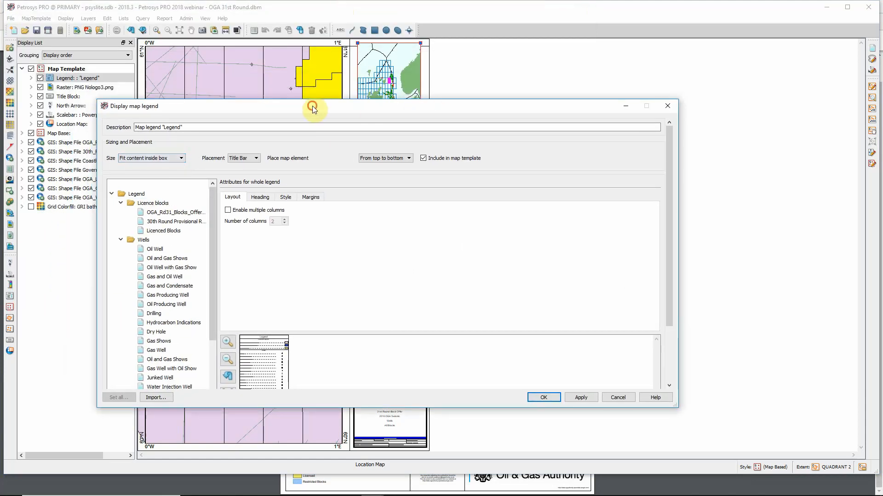
{"action": "left_click_drag", "start_coordinate": [313, 106], "coordinate": [640, 78]}
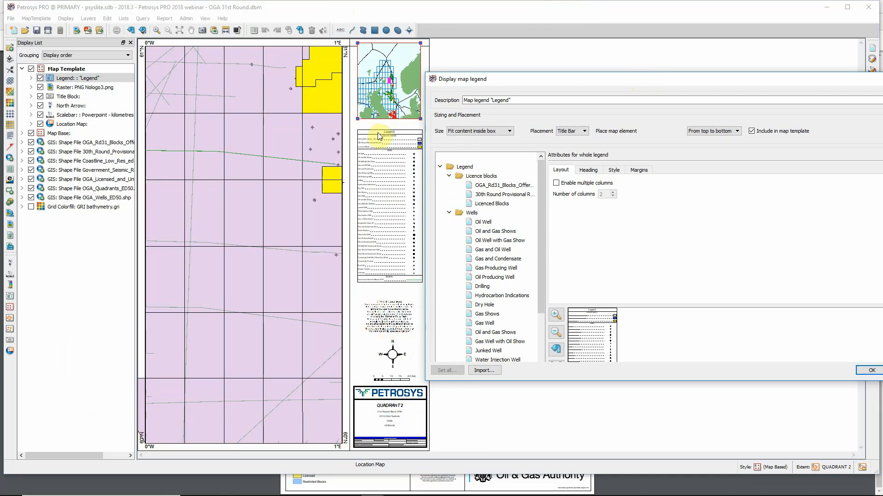
{"action": "left_click", "coordinate": [557, 183]}
{"action": "left_click_drag", "start_coordinate": [685, 82], "coordinate": [351, 41]}
{"action": "left_click_drag", "start_coordinate": [665, 184], "coordinate": [666, 240]}
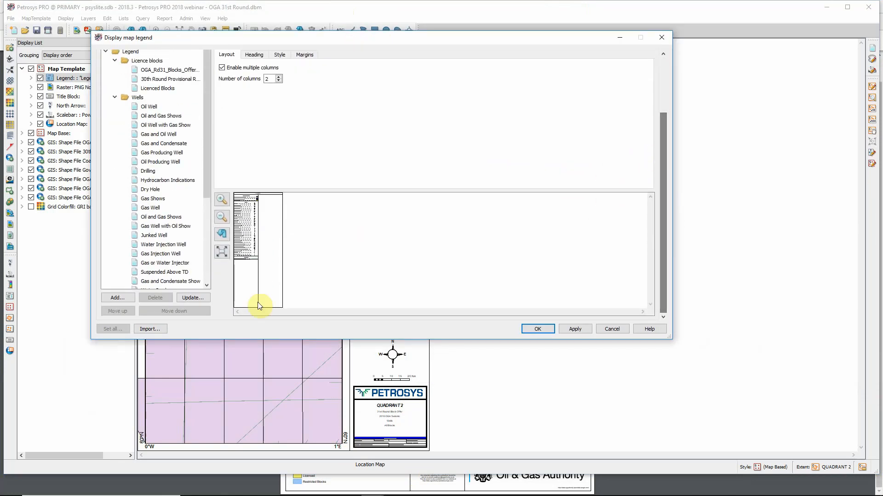
{"action": "left_click", "coordinate": [222, 68]}
{"action": "left_click", "coordinate": [612, 329]}
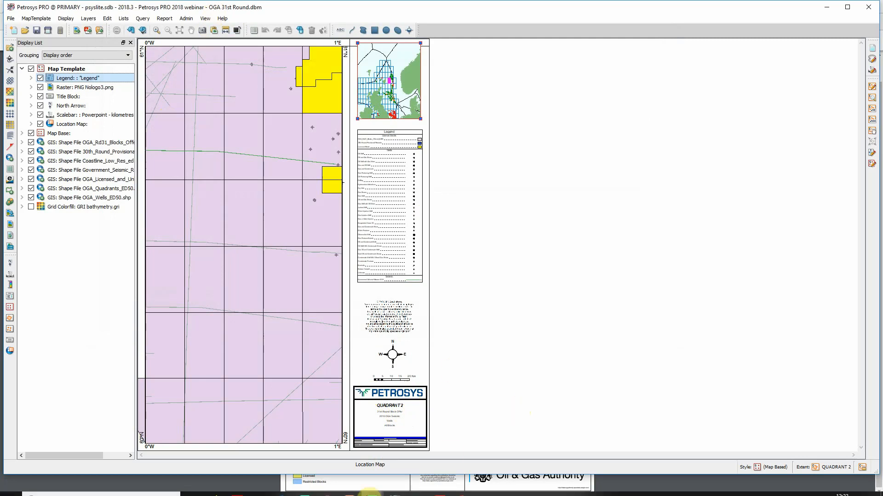
Step: Switch to Surface Modeling and inspect the settings of the Draw map task for OGA 31st Round.dbm
{"action": "mouse_move", "coordinate": [380, 491]}
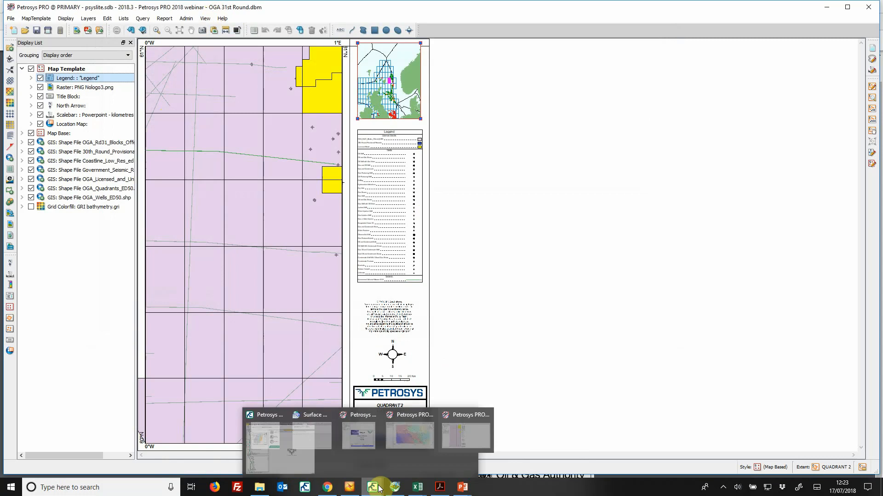
{"action": "left_click", "coordinate": [260, 412]}
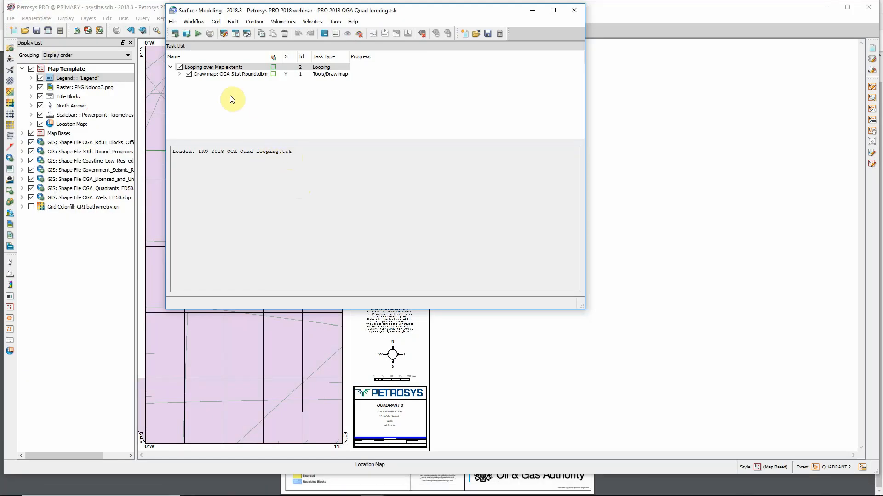
{"action": "left_click", "coordinate": [230, 74]}
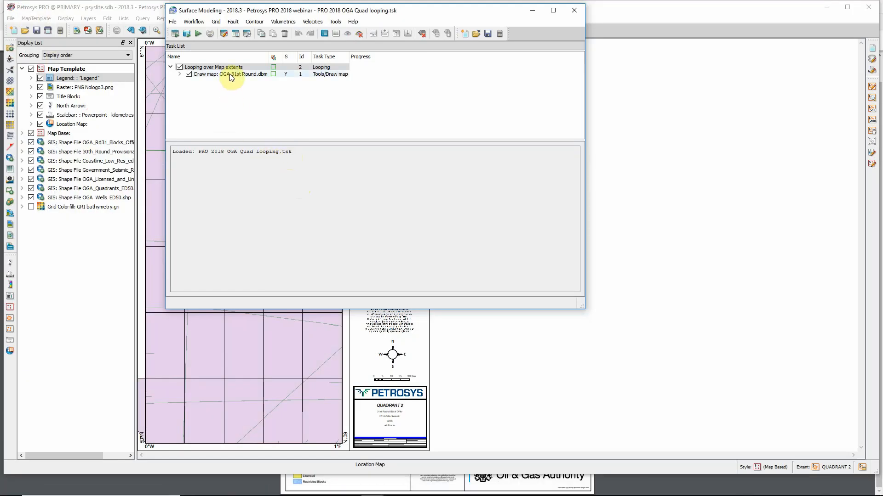
{"action": "left_click", "coordinate": [335, 21]}
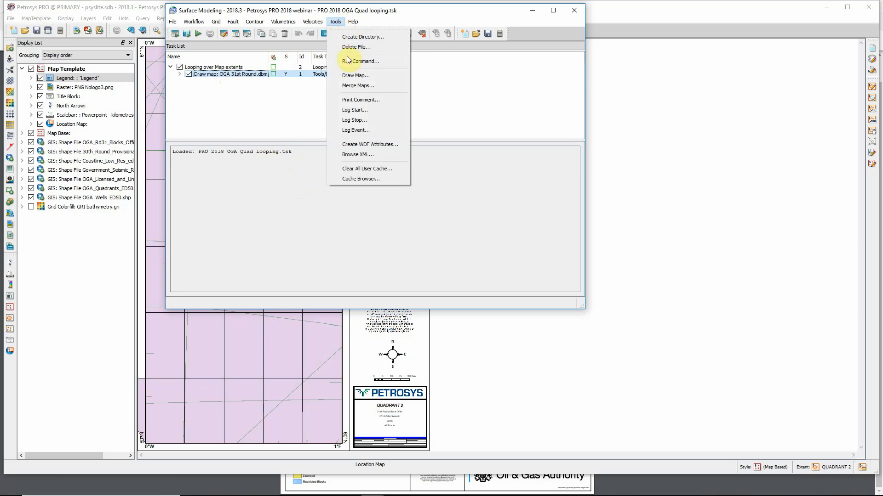
{"action": "left_click", "coordinate": [225, 76]}
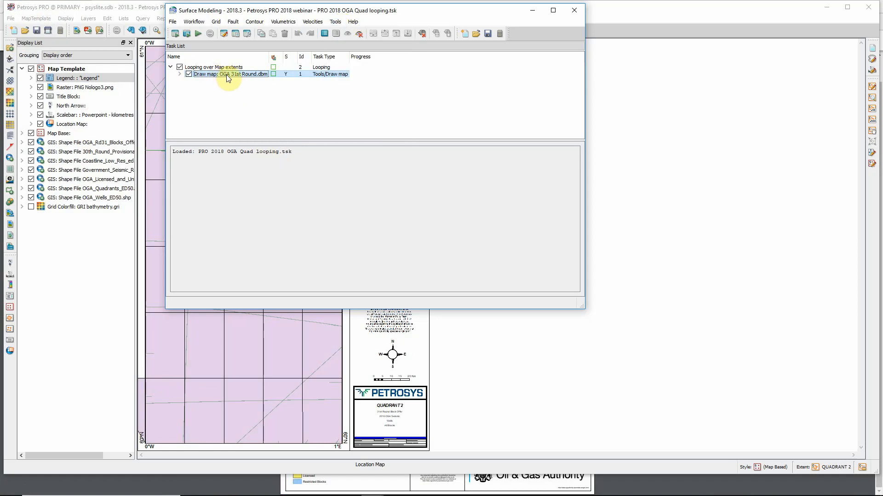
{"action": "double_click", "coordinate": [227, 75]}
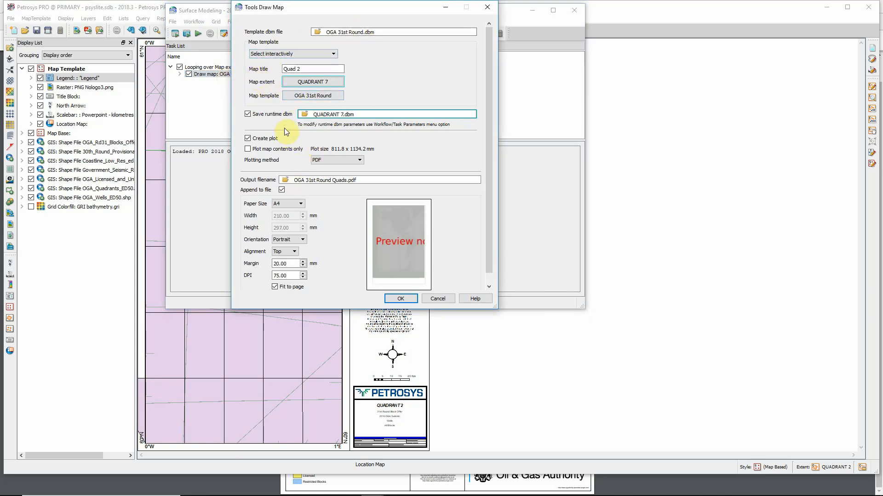
{"action": "mouse_move", "coordinate": [374, 125]}
{"action": "left_click", "coordinate": [437, 298]}
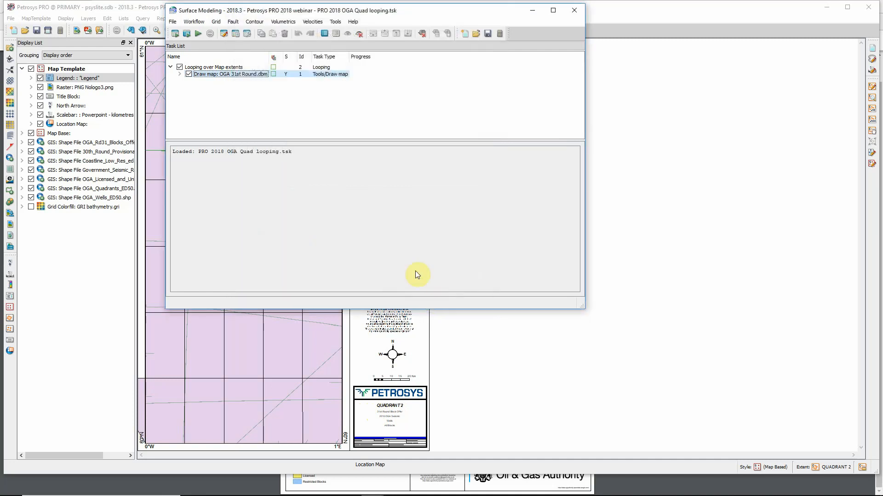
Step: Inspect the Looping over Map extents task, including its loop input types, quadrant extents and the extents available for adding
{"action": "double_click", "coordinate": [227, 68]}
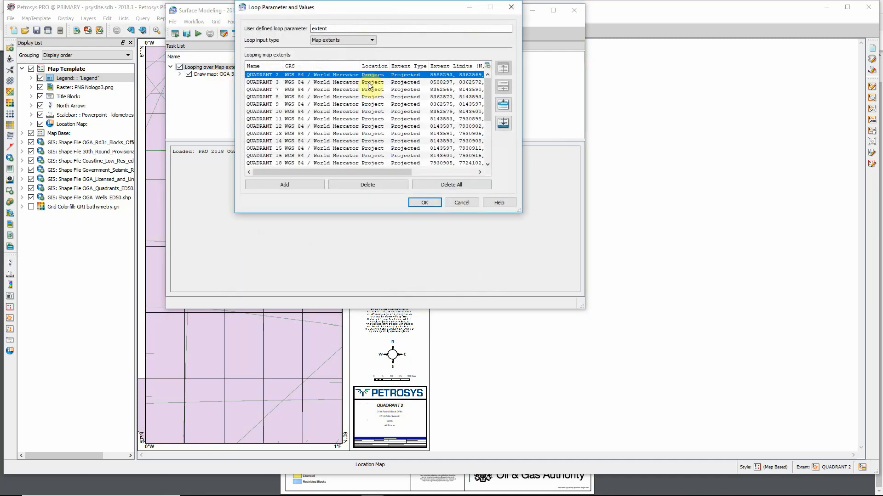
{"action": "left_click", "coordinate": [368, 40]}
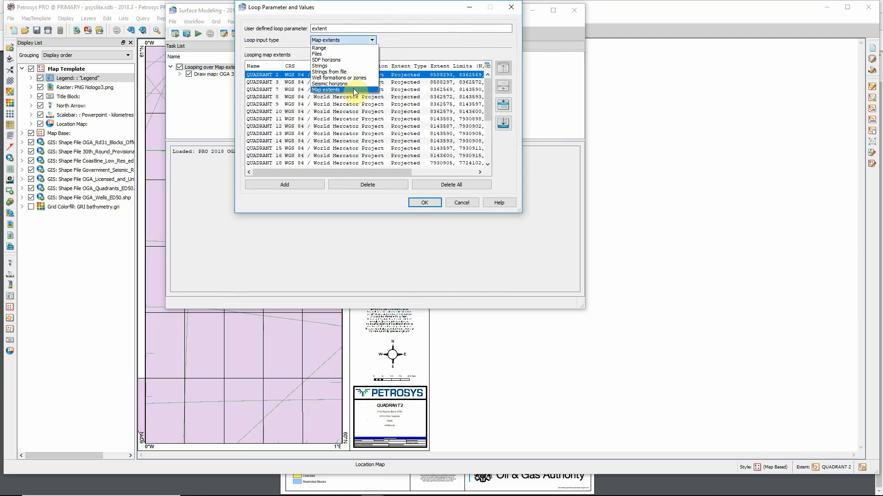
{"action": "left_click", "coordinate": [410, 47]}
{"action": "left_click", "coordinate": [304, 186]}
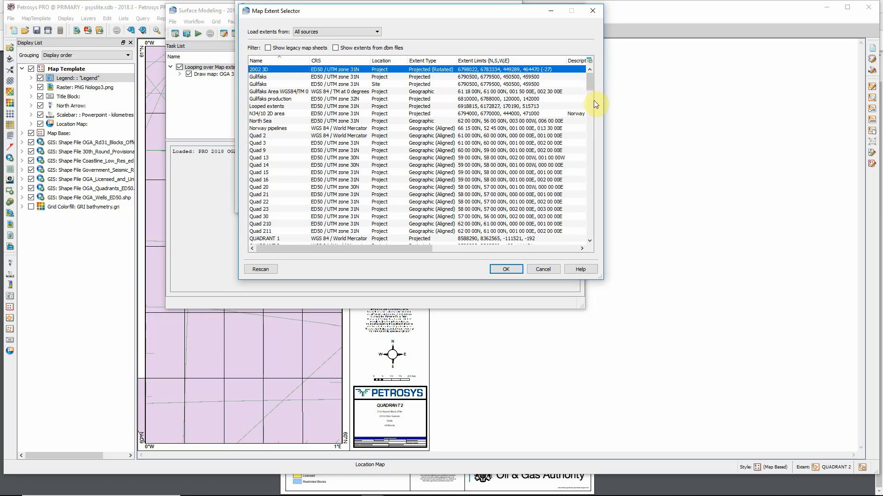
{"action": "left_click", "coordinate": [544, 269]}
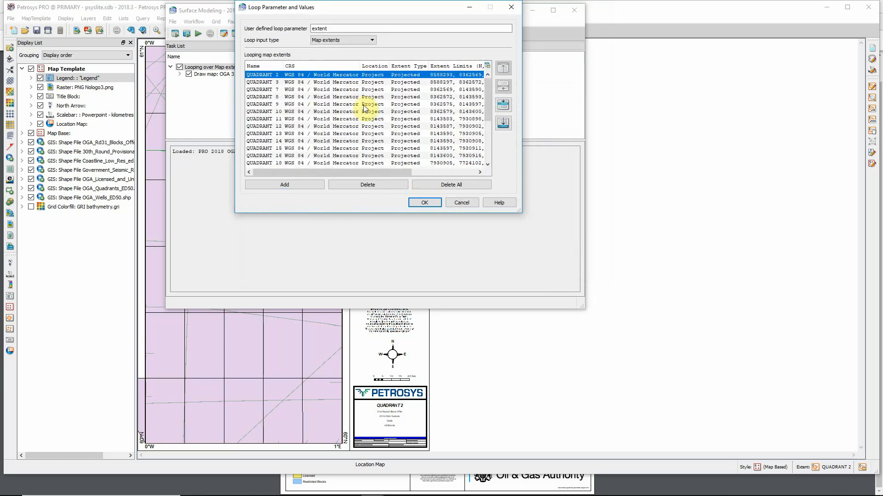
{"action": "left_click", "coordinate": [463, 206]}
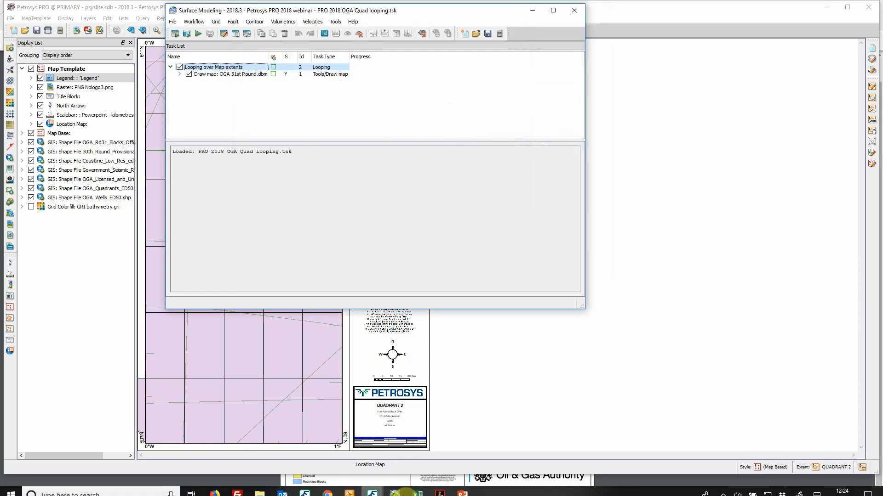
Step: Switch to Adobe Acrobat Reader and review the quadrant map pages in OGA 31st Round Quads.pdf
{"action": "mouse_move", "coordinate": [439, 489]}
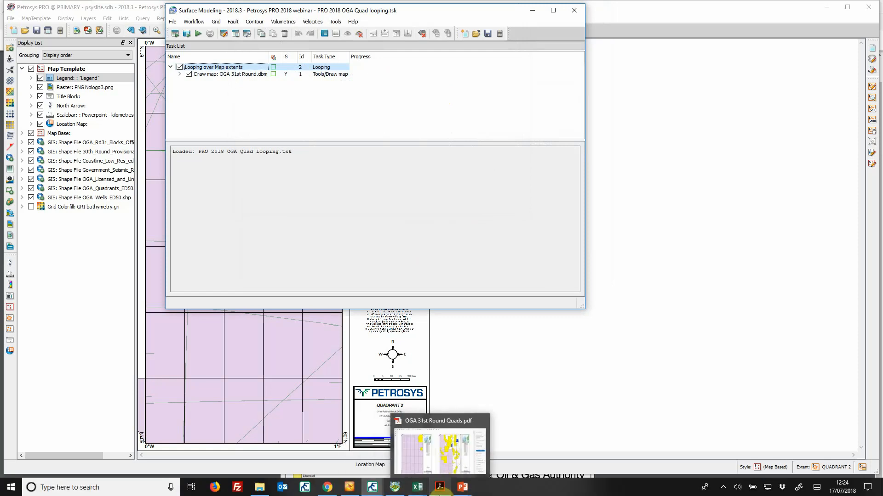
{"action": "left_click", "coordinate": [440, 488]}
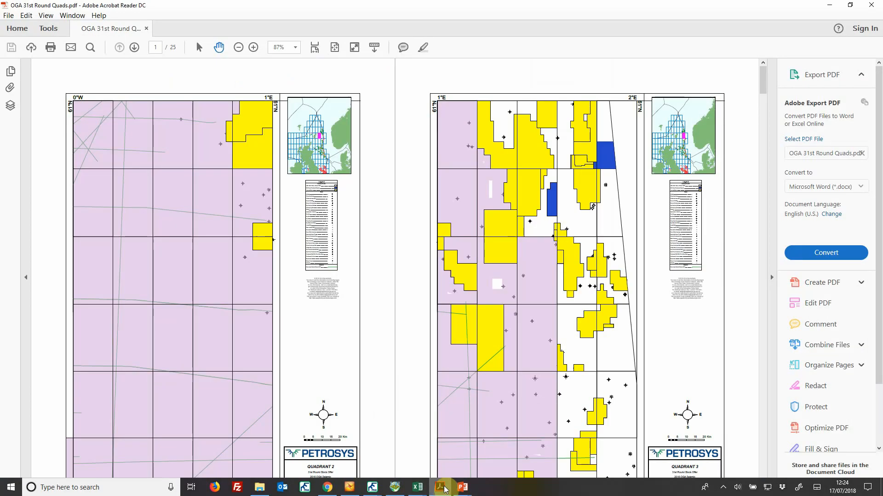
{"action": "scroll", "coordinate": [377, 215], "scroll_direction": "down", "scroll_amount": 4}
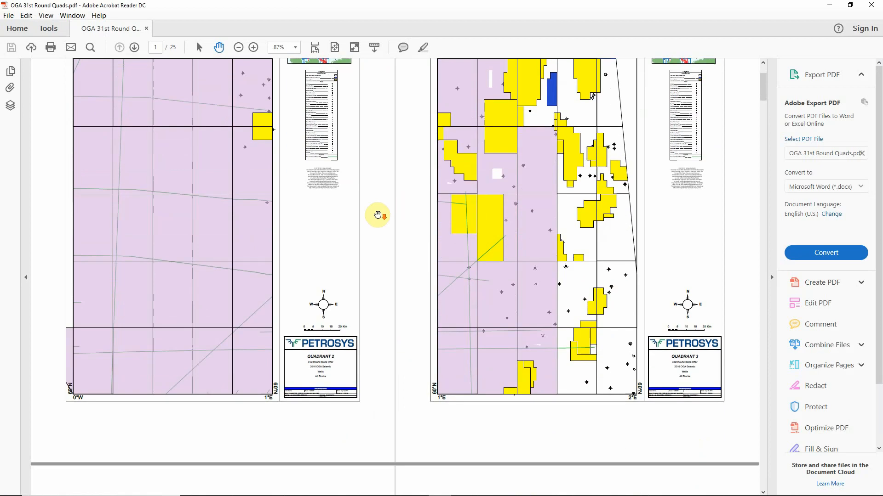
{"action": "scroll", "coordinate": [332, 208], "scroll_direction": "down", "scroll_amount": 5}
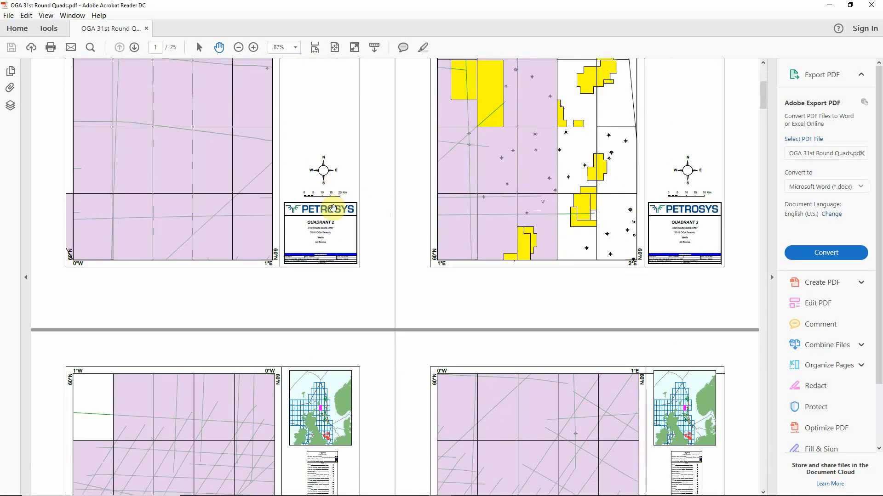
{"action": "scroll", "coordinate": [332, 207], "scroll_direction": "down", "scroll_amount": 12}
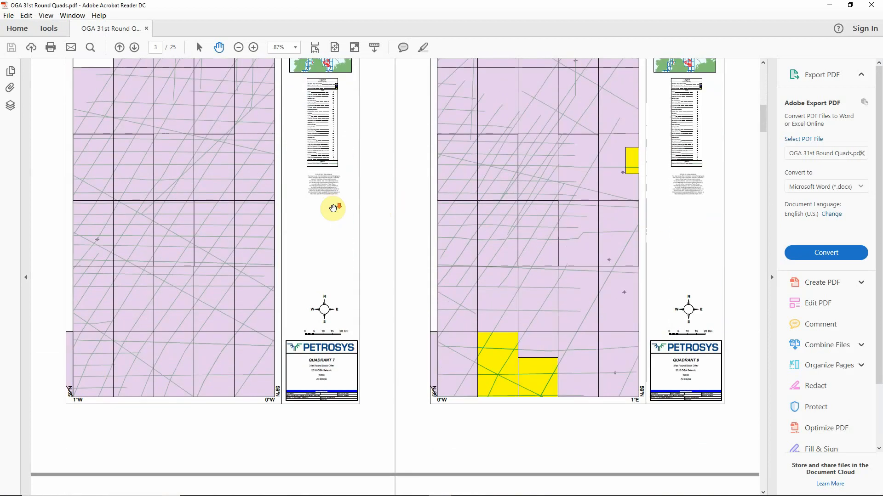
{"action": "scroll", "coordinate": [332, 208], "scroll_direction": "down", "scroll_amount": 14}
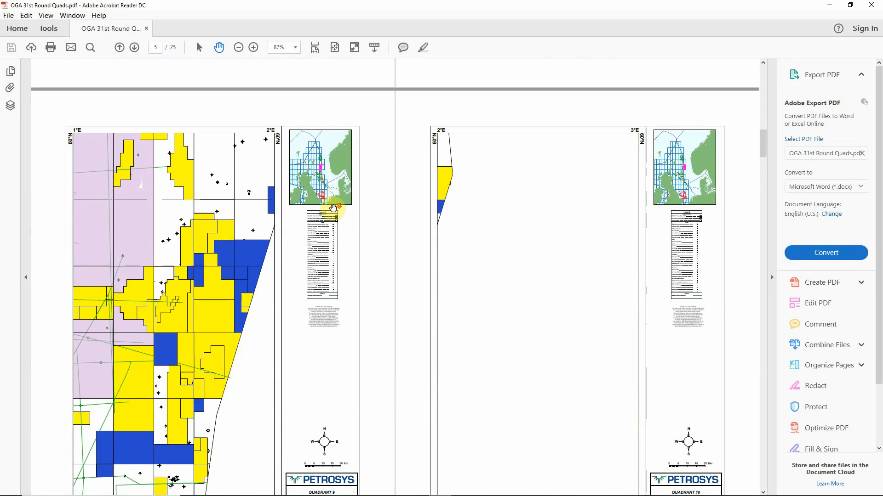
Step: Examine the Quadrant 9 to Quadrant 16 map pages, comparing their map extents, location maps, legends and title blocks
{"action": "scroll", "coordinate": [333, 208], "scroll_direction": "down", "scroll_amount": 4}
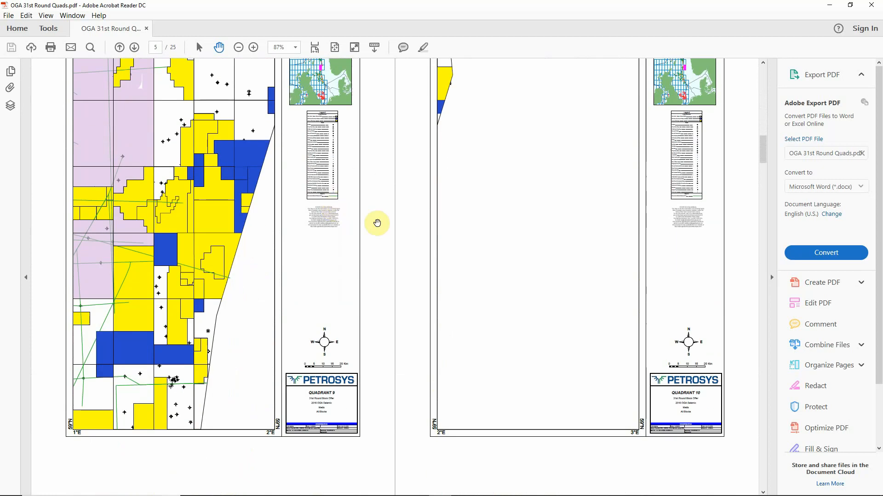
{"action": "scroll", "coordinate": [377, 223], "scroll_direction": "down", "scroll_amount": 4}
{"action": "scroll", "coordinate": [377, 223], "scroll_direction": "up", "scroll_amount": 15}
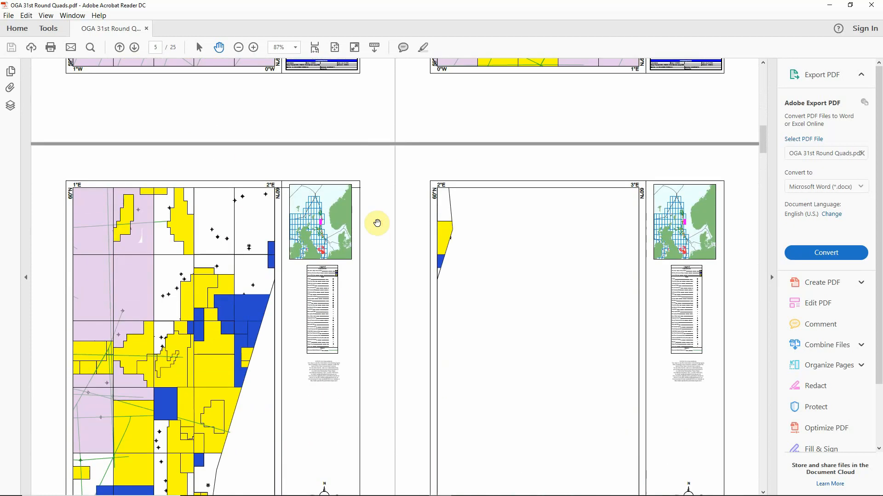
{"action": "scroll", "coordinate": [377, 223], "scroll_direction": "down", "scroll_amount": 3}
{"action": "scroll", "coordinate": [377, 222], "scroll_direction": "down", "scroll_amount": 3}
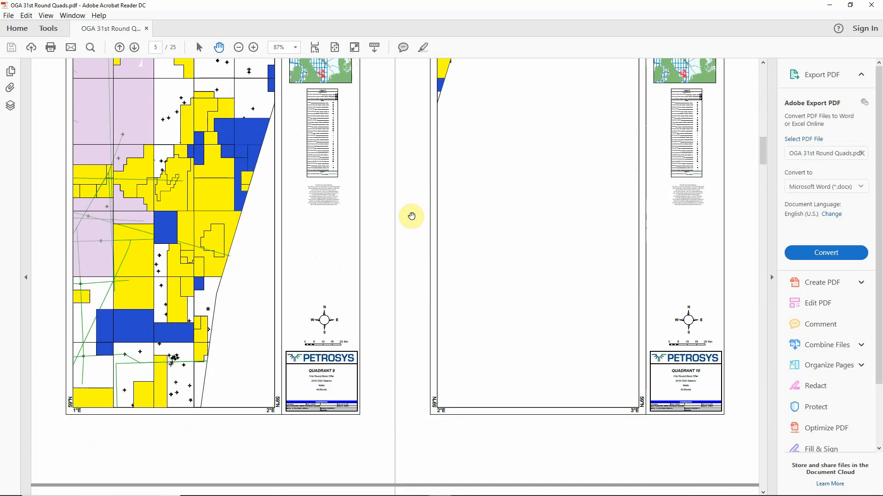
{"action": "scroll", "coordinate": [411, 216], "scroll_direction": "down", "scroll_amount": 15}
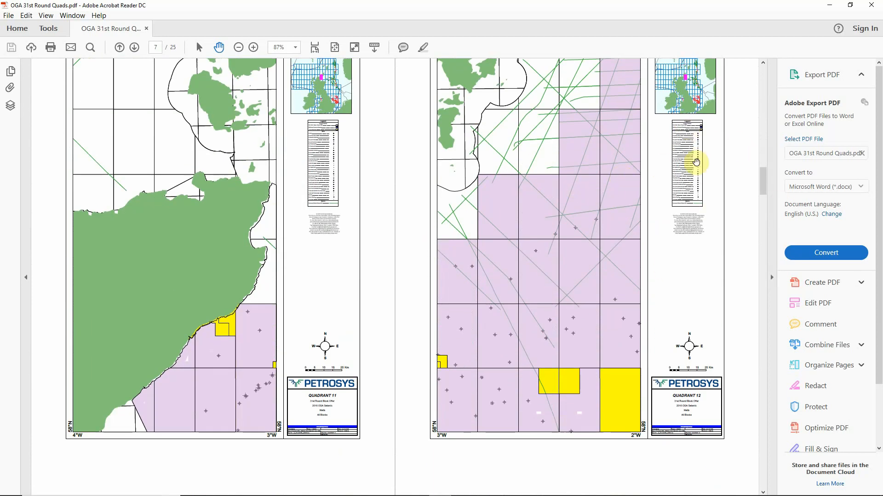
{"action": "scroll", "coordinate": [479, 180], "scroll_direction": "down", "scroll_amount": 9}
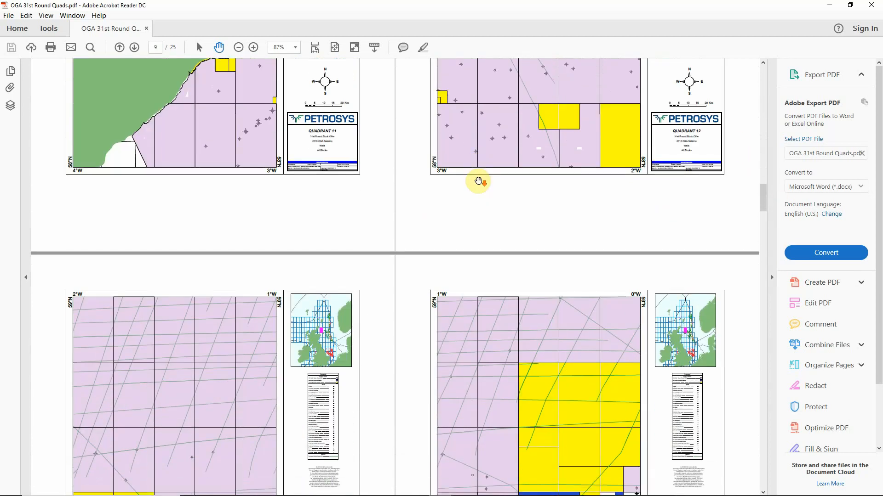
{"action": "scroll", "coordinate": [478, 181], "scroll_direction": "down", "scroll_amount": 8}
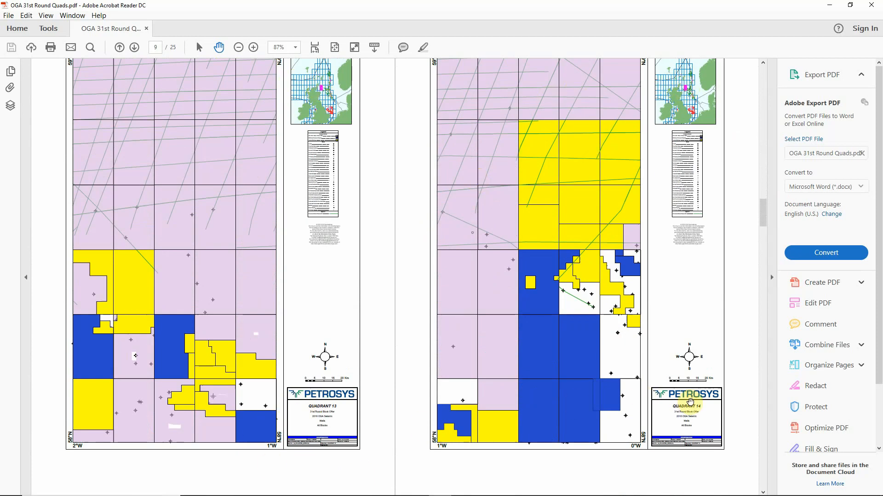
{"action": "scroll", "coordinate": [385, 214], "scroll_direction": "down", "scroll_amount": 9}
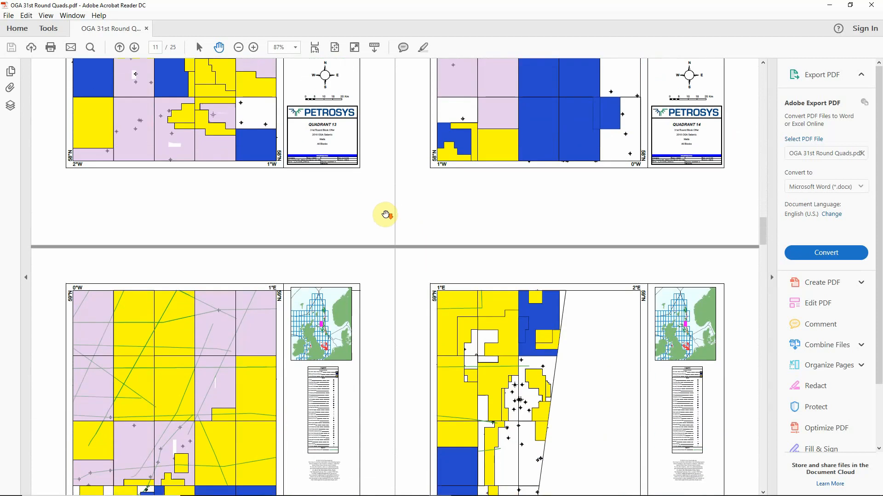
{"action": "scroll", "coordinate": [385, 215], "scroll_direction": "down", "scroll_amount": 7}
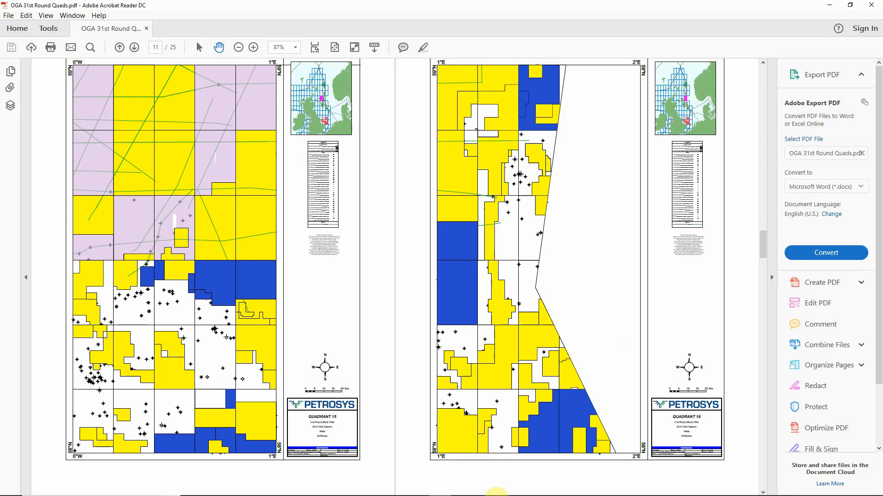
Step: Switch to the running PowerPoint slide show of the Webinar 2018 presentation at its DEMO slide
{"action": "mouse_move", "coordinate": [494, 493]}
{"action": "mouse_move", "coordinate": [461, 488]}
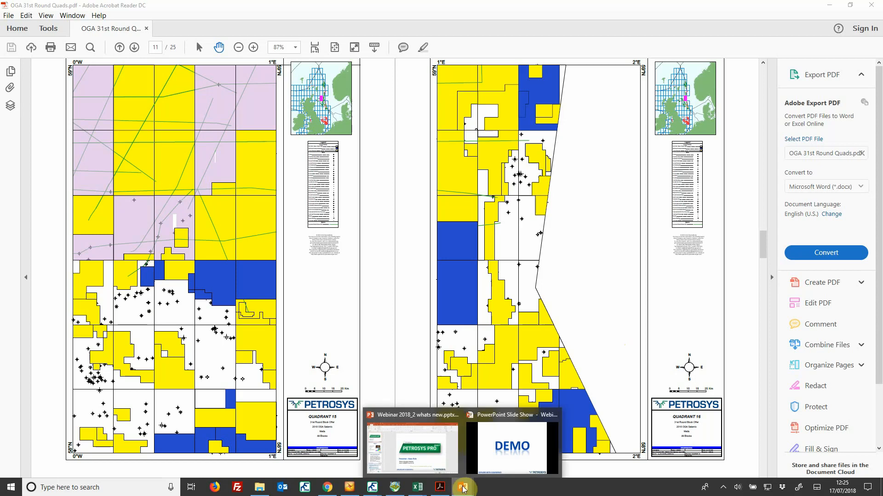
{"action": "left_click", "coordinate": [507, 450]}
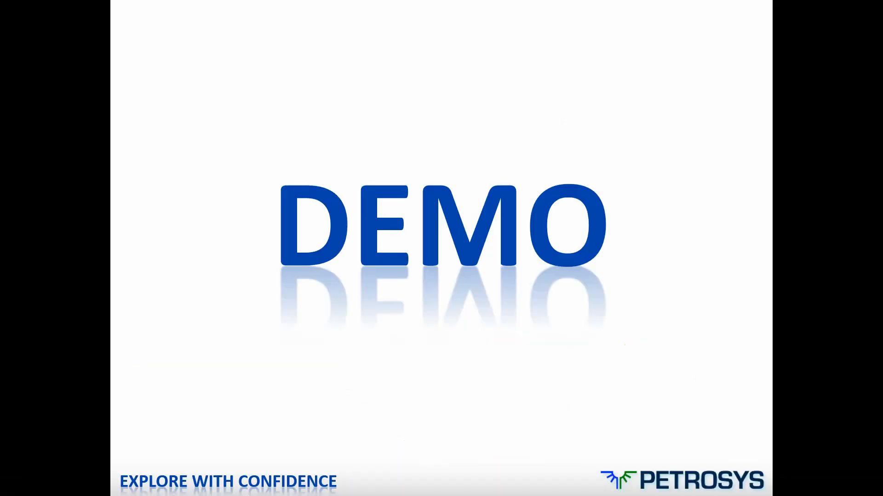